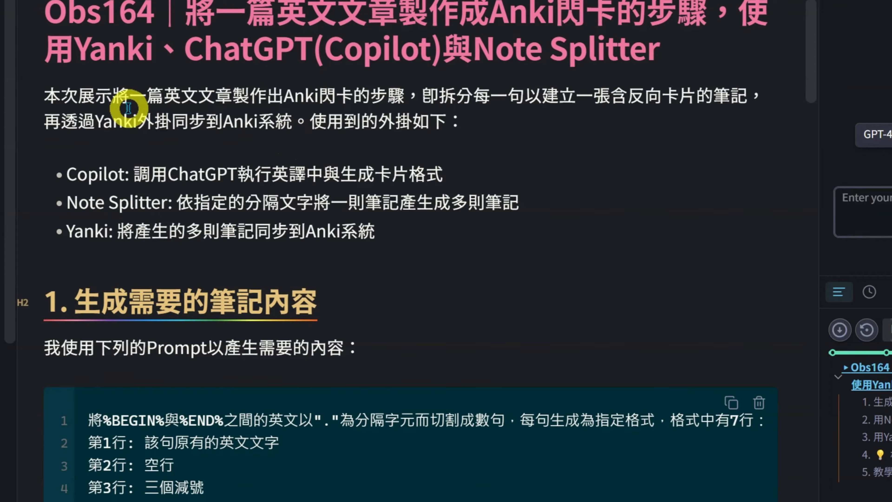
Read the Obs164 note's introduction and the roles of the Copilot, Note Splitter and Yanki plugins
left_click_drag(120, 107, 417, 111)
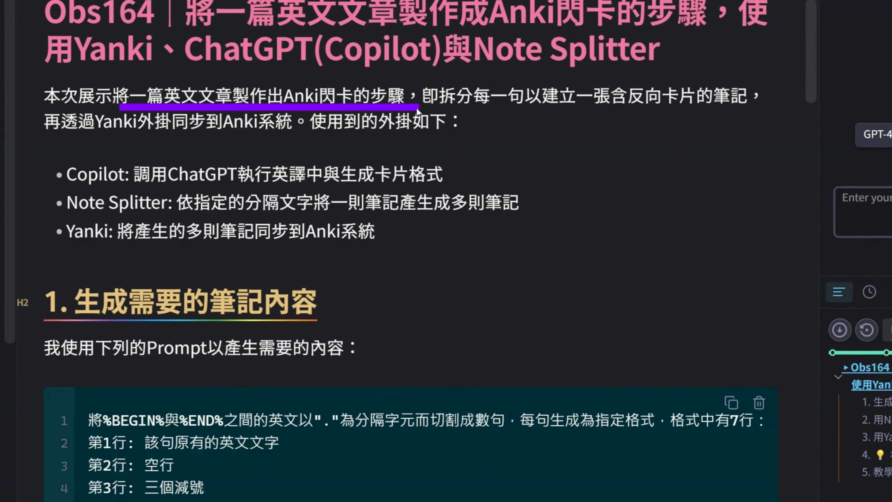
key("Escape")
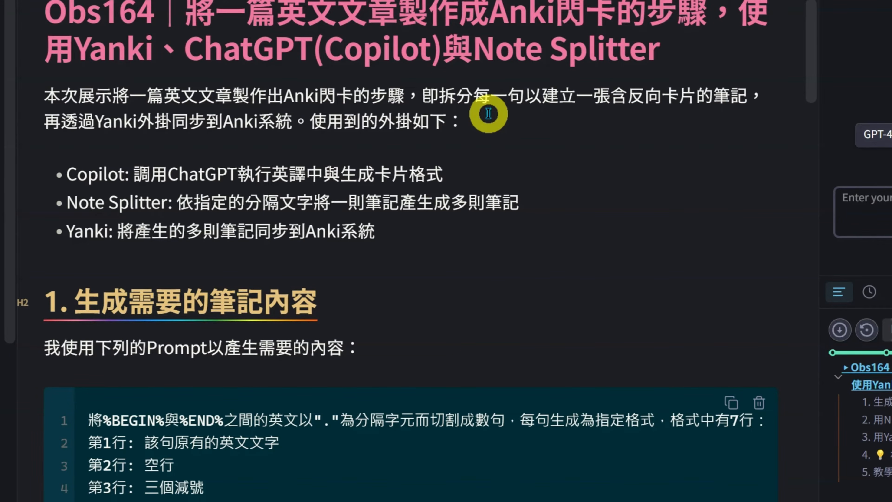
left_click_drag(541, 110, 763, 111)
key("Escape")
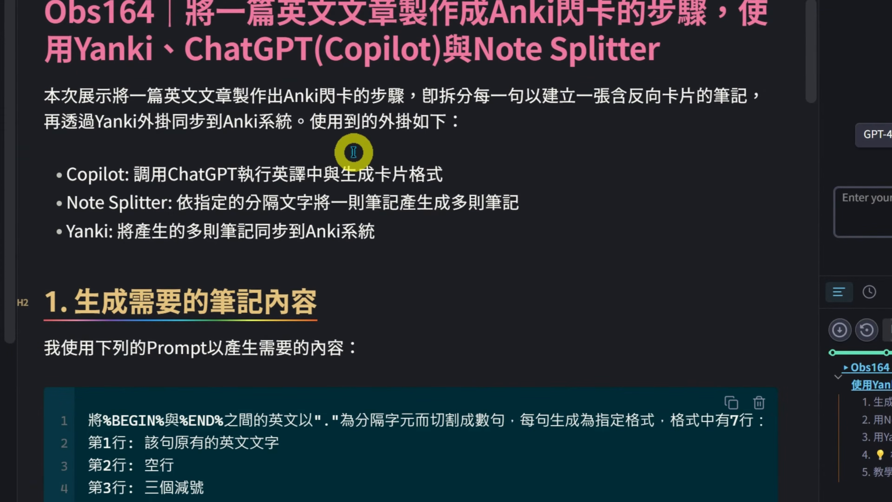
left_click_drag(98, 131, 298, 133)
key("Escape")
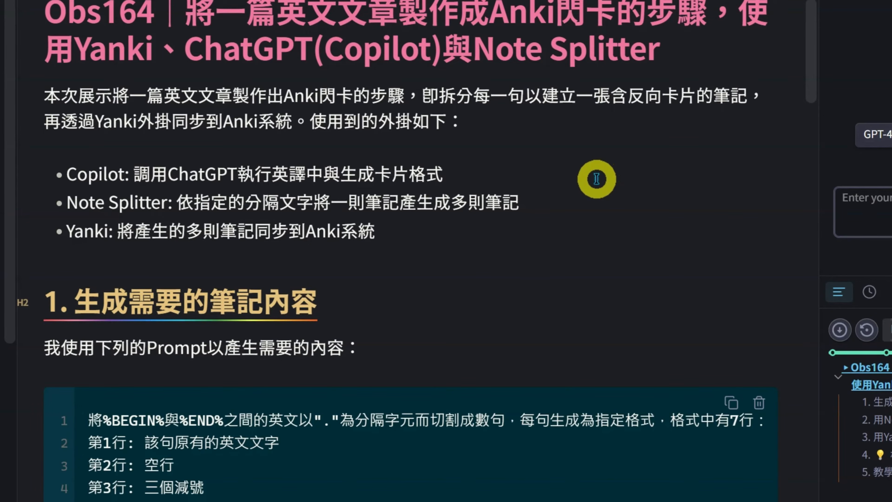
left_click_drag(58, 187, 145, 187)
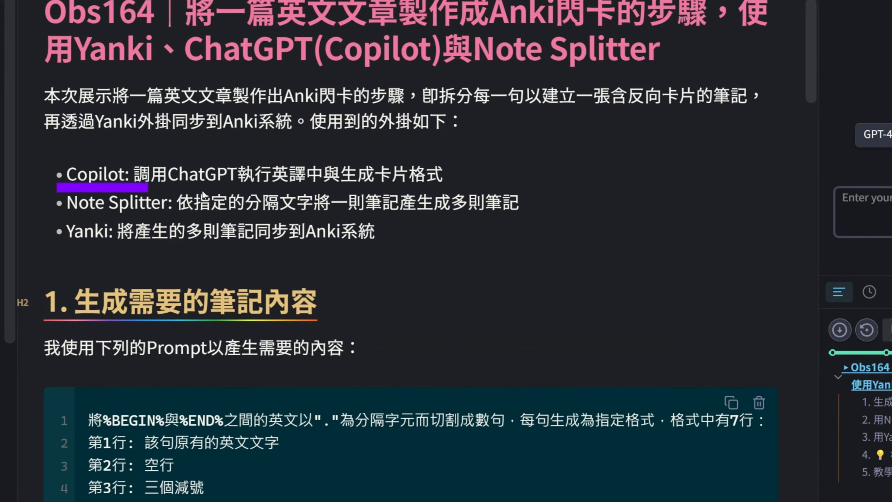
key("Escape")
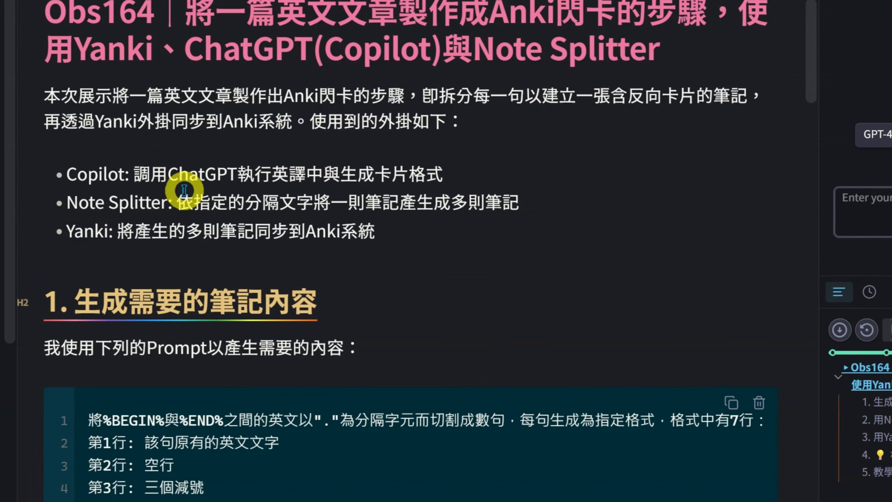
left_click_drag(65, 214, 165, 214)
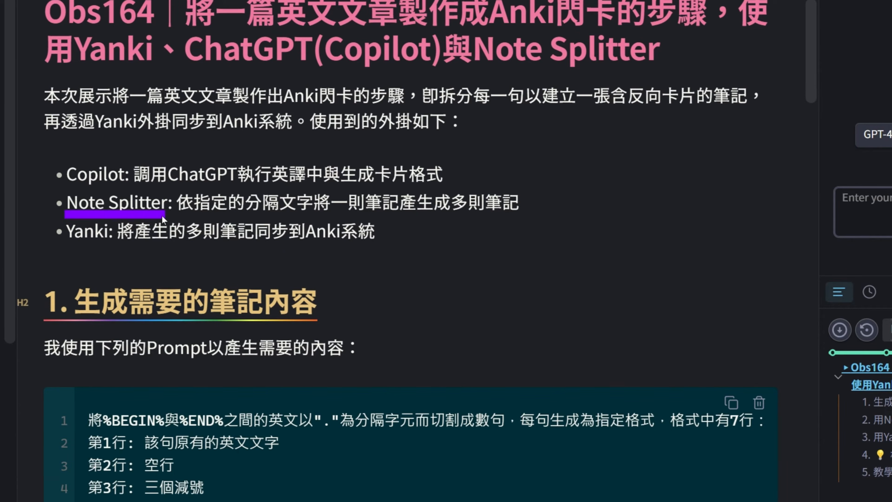
key("Escape")
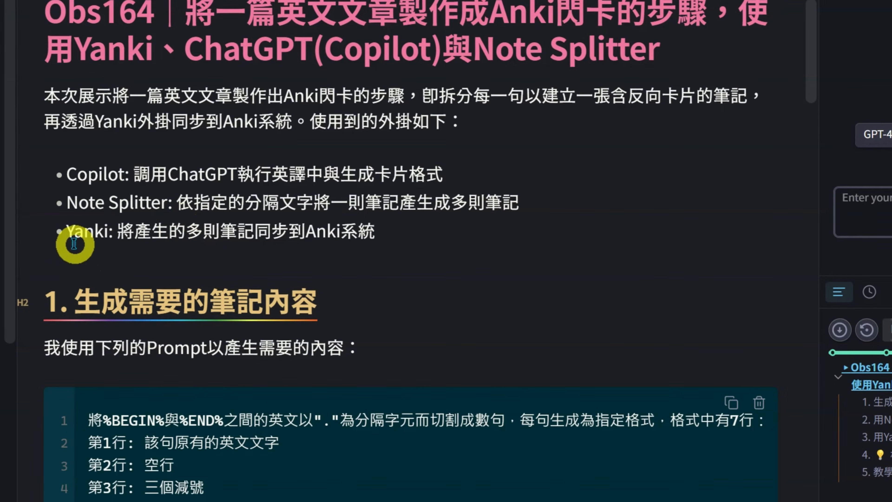
left_click_drag(71, 247, 412, 246)
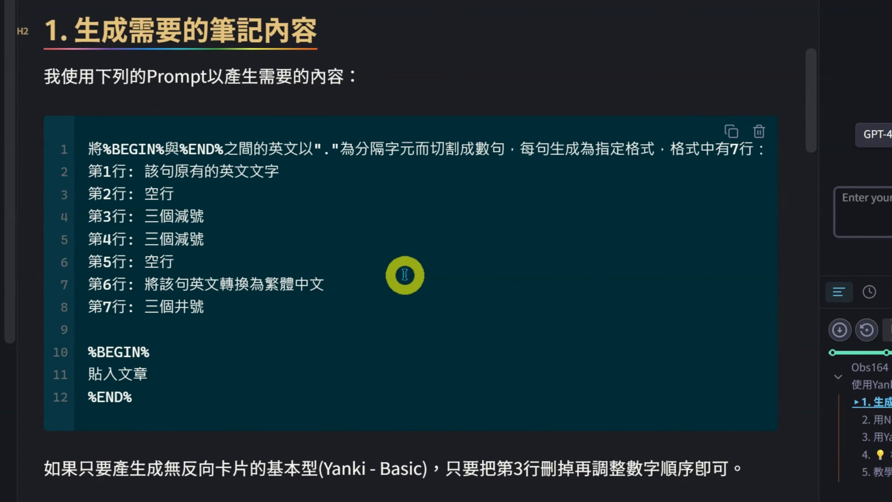
Examine the prompt in section 1: the %BEGIN%/%END% block, the sentence-splitting rule and the seven-line card format
left_click_drag(77, 331, 192, 415)
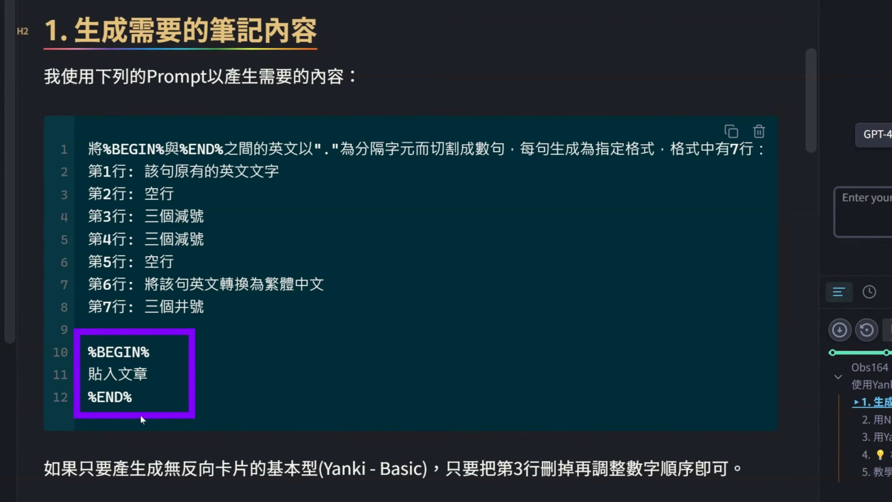
mouse_move(305, 128)
left_mouse_down()
mouse_move(373, 172)
mouse_move(515, 173)
left_mouse_up()
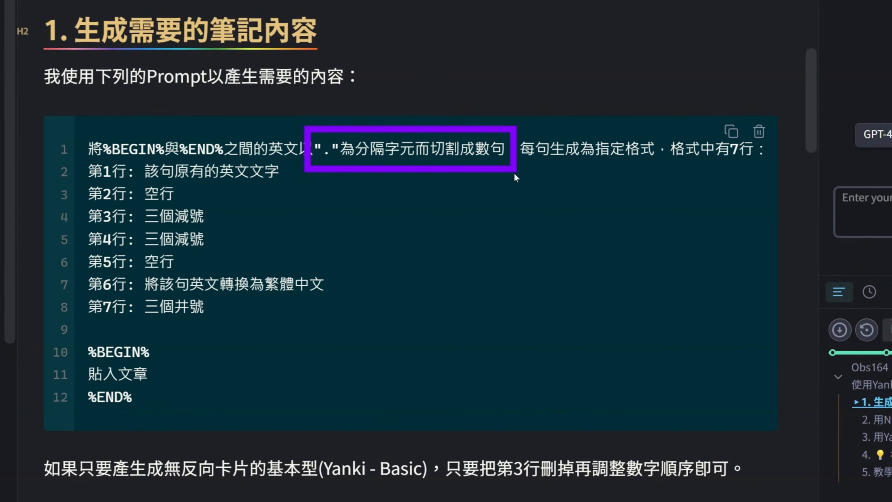
left_click_drag(520, 167, 654, 167)
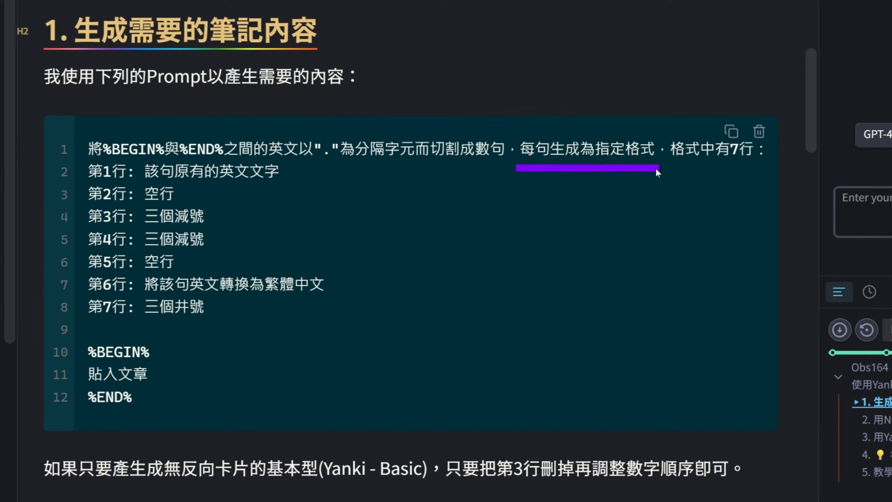
left_click_drag(70, 153, 356, 327)
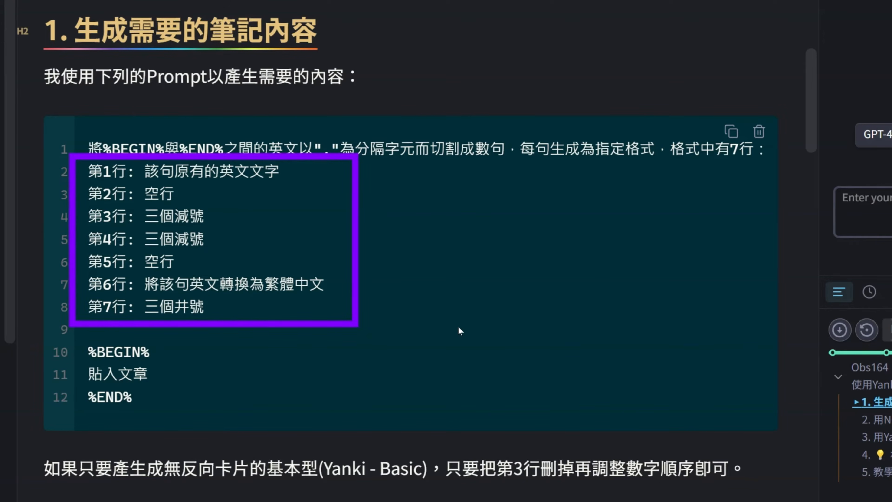
left_click_drag(220, 185, 303, 189)
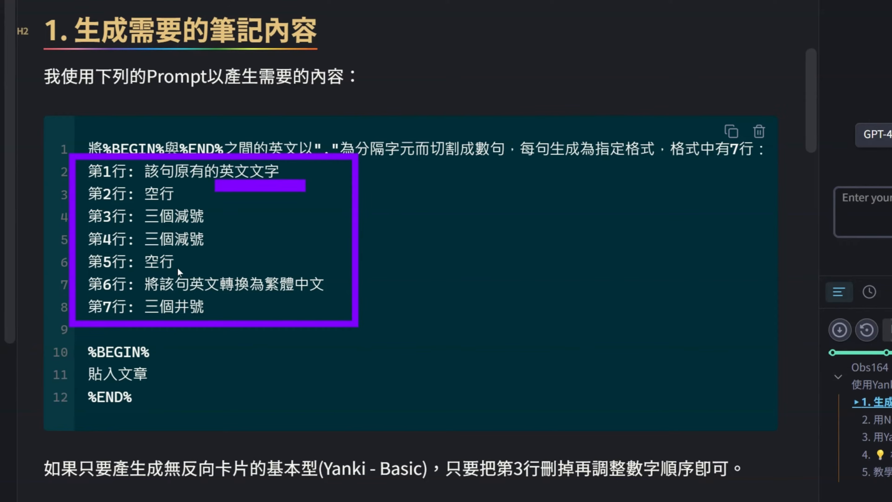
left_click_drag(132, 194, 247, 280)
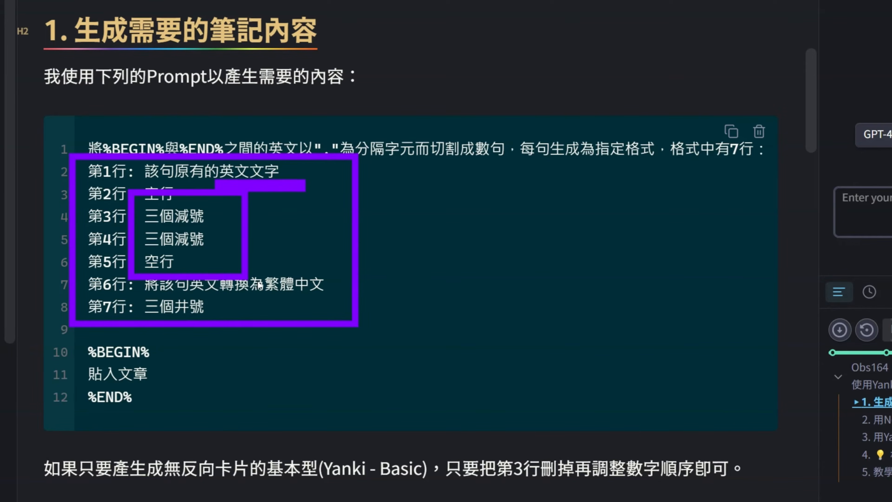
key("Escape")
left_click_drag(176, 298, 355, 300)
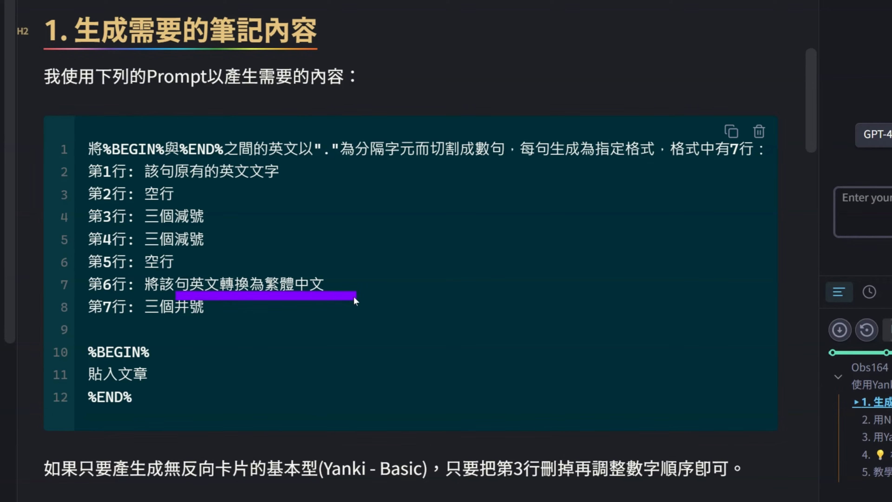
key("Escape")
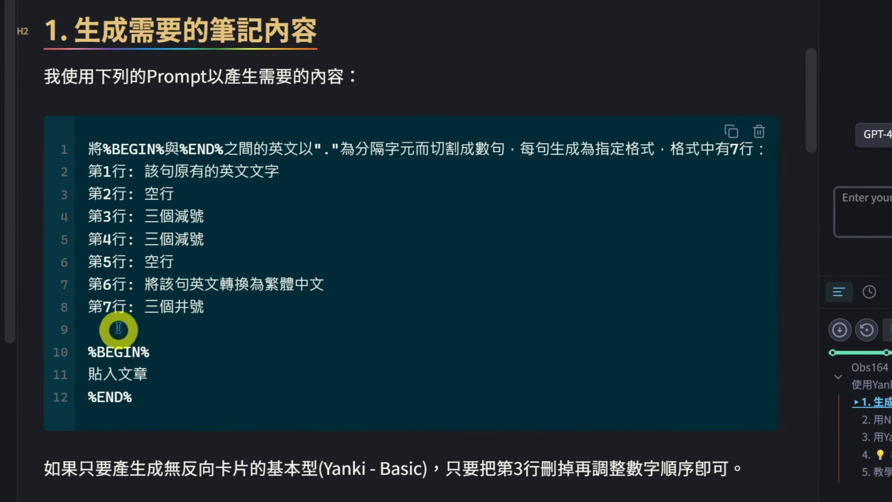
left_click_drag(109, 320, 225, 321)
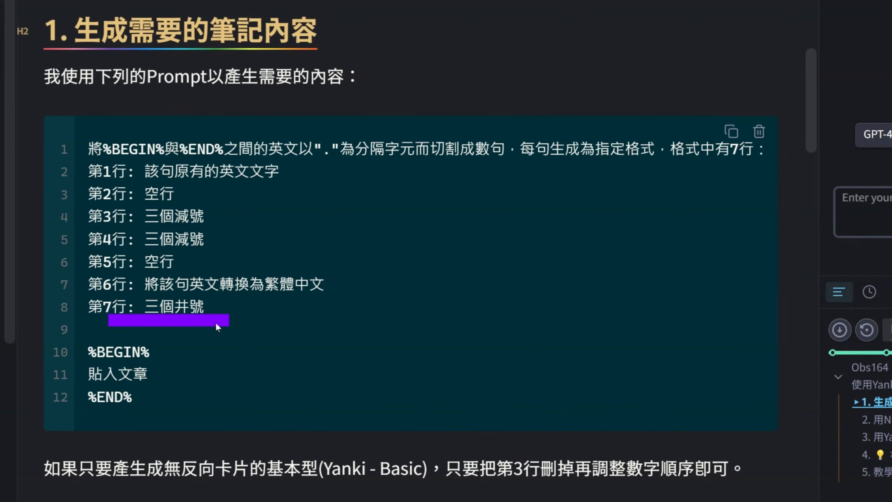
key("Escape")
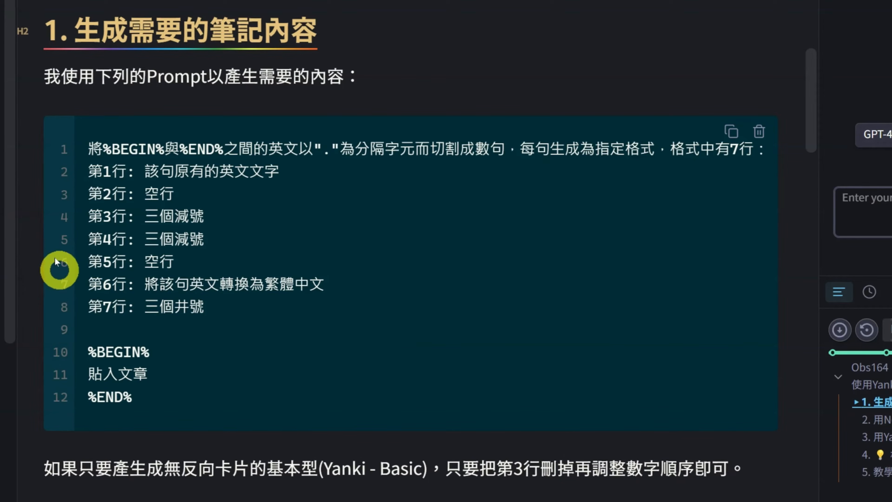
mouse_move(78, 192)
left_mouse_down()
mouse_move(94, 238)
mouse_move(237, 252)
left_mouse_up()
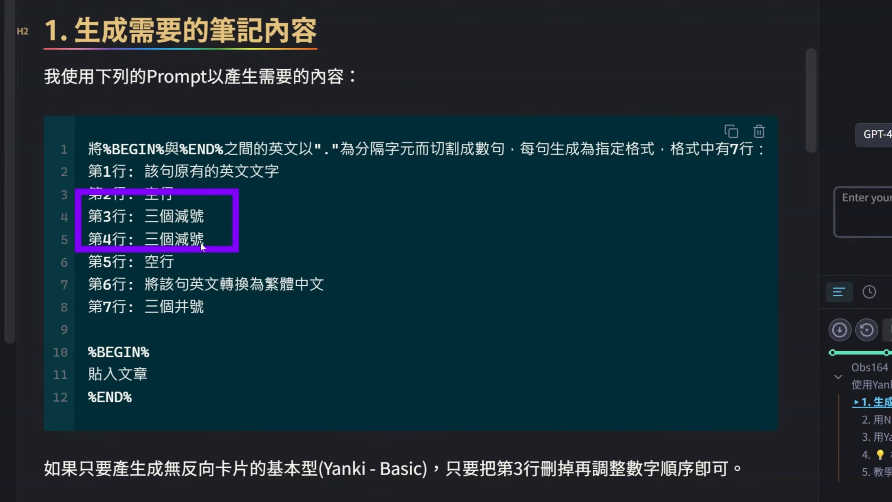
key("Escape")
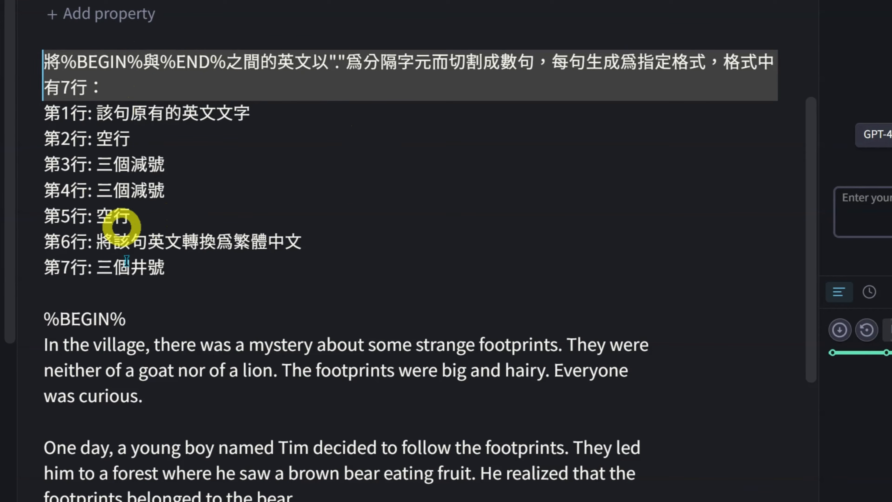
Replace the story between %BEGIN% and %END% in the prompt note with the body text copied from B1U1 The Animal Show
scroll(246, 334, "down", 3)
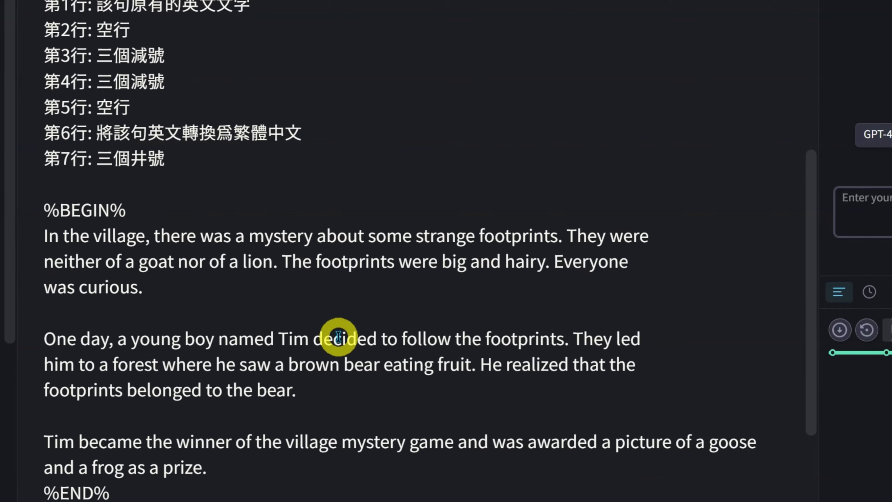
scroll(338, 337, "up", 4)
scroll(445, 348, "down", 1)
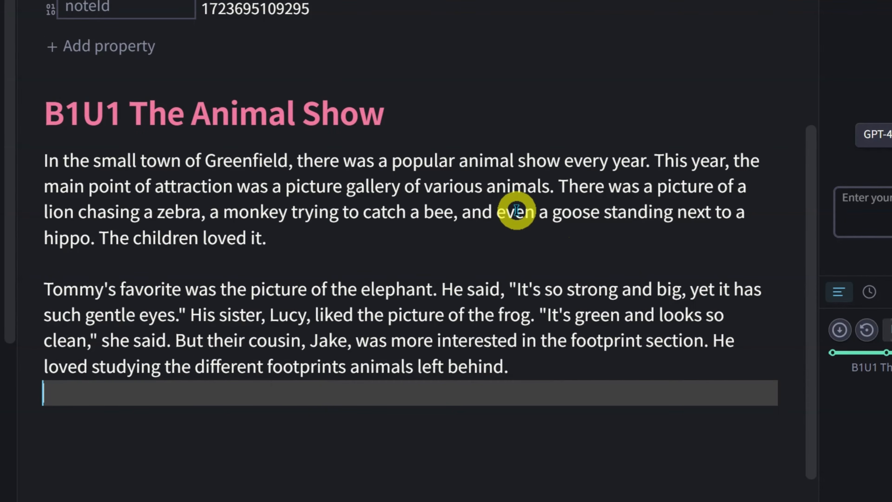
left_click_drag(39, 156, 559, 391)
key("ctrl+c")
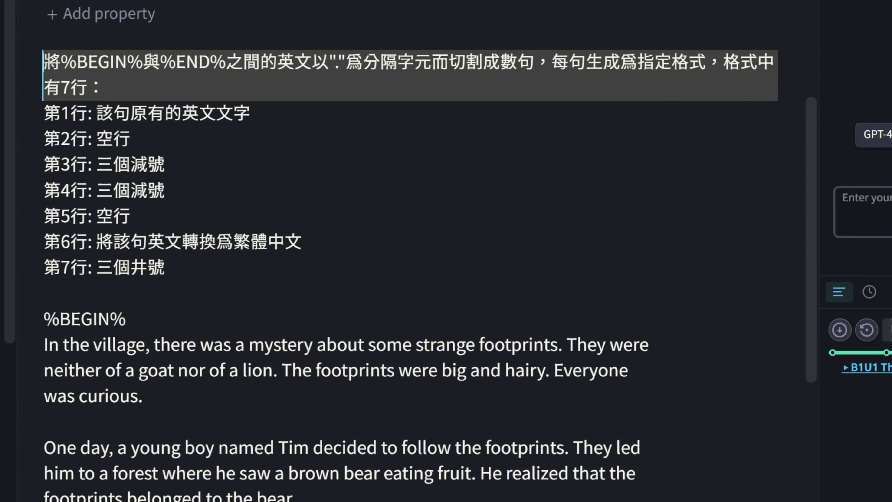
scroll(404, 279, "down", 3)
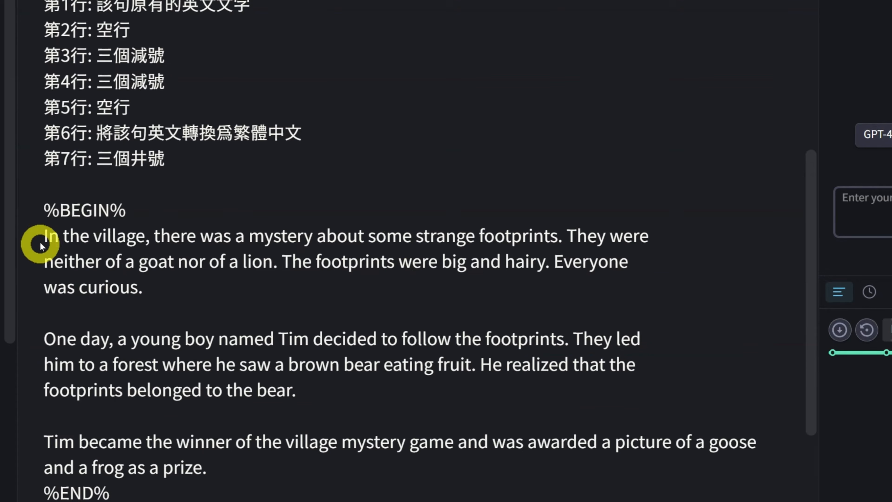
left_click_drag(44, 233, 399, 477)
key("ctrl+v")
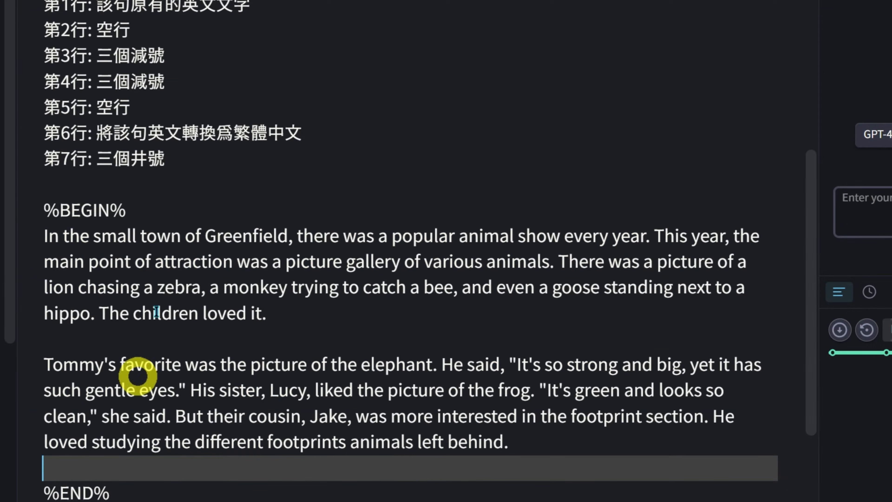
Copy the complete prompt note, including the format instructions and the inserted article
scroll(389, 393, "up", 4)
scroll(383, 403, "down", 4)
scroll(334, 383, "up", 5)
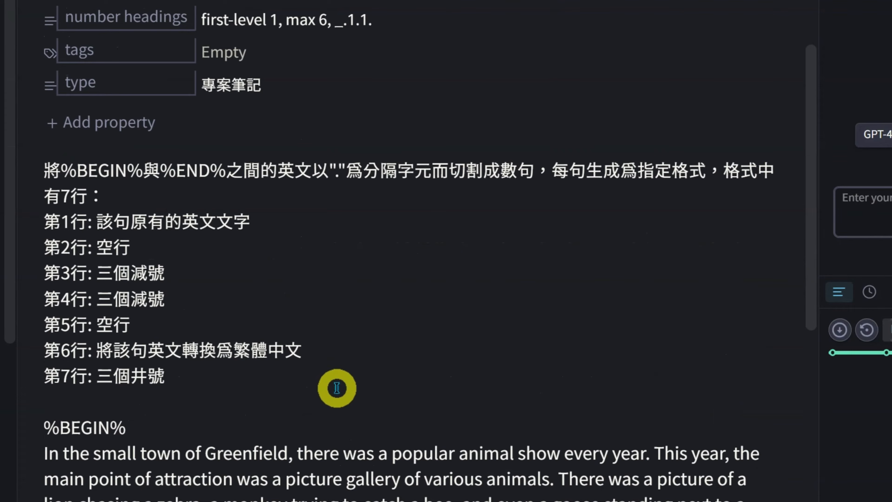
key("ctrl+a")
key("ctrl+c")
Paste the copied prompt into the Copilot chat message and send it to GPT-4 TURBO
left_click_drag(809, 37, 552, 39)
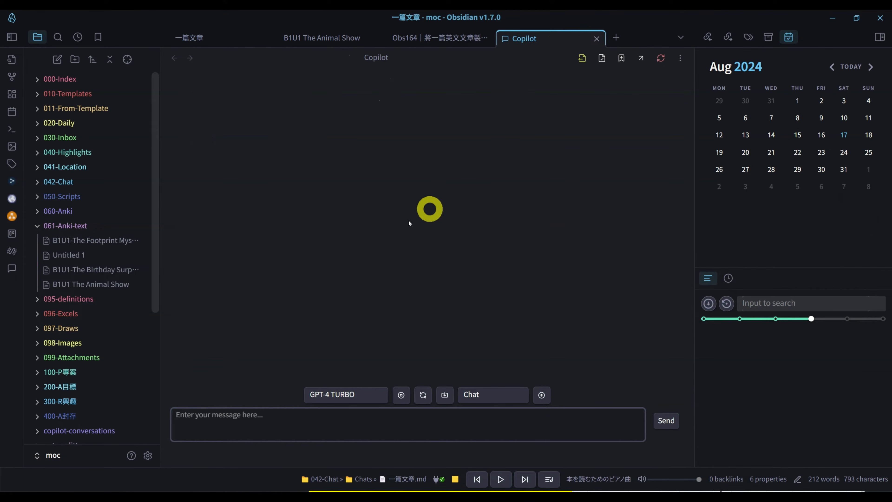
left_click(210, 419)
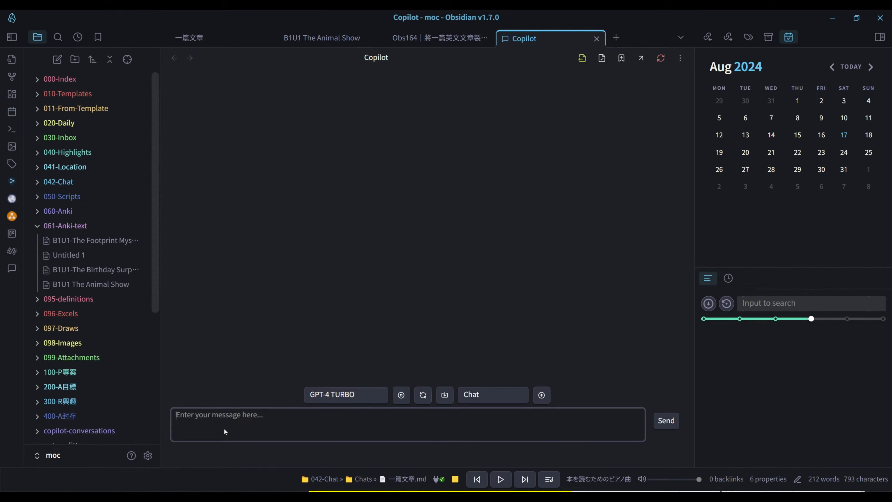
key("ctrl+v")
scroll(405, 408, "up", 3)
scroll(350, 401, "down", 3)
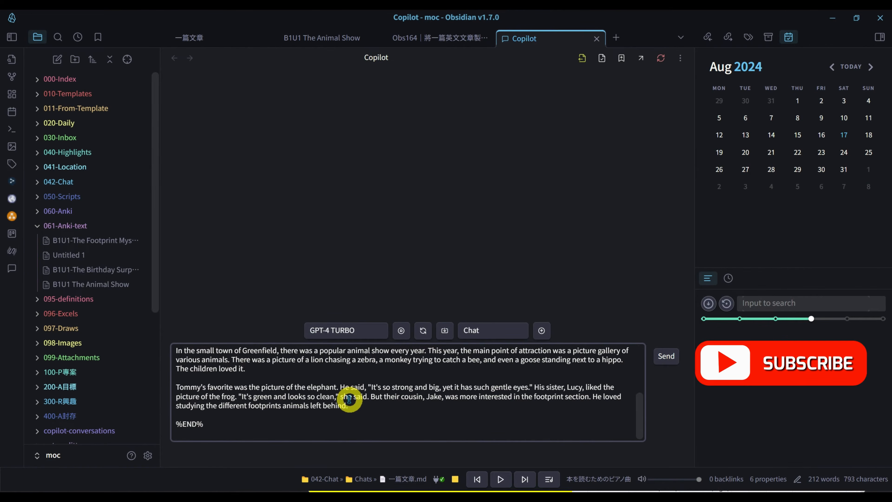
scroll(349, 399, "up", 3)
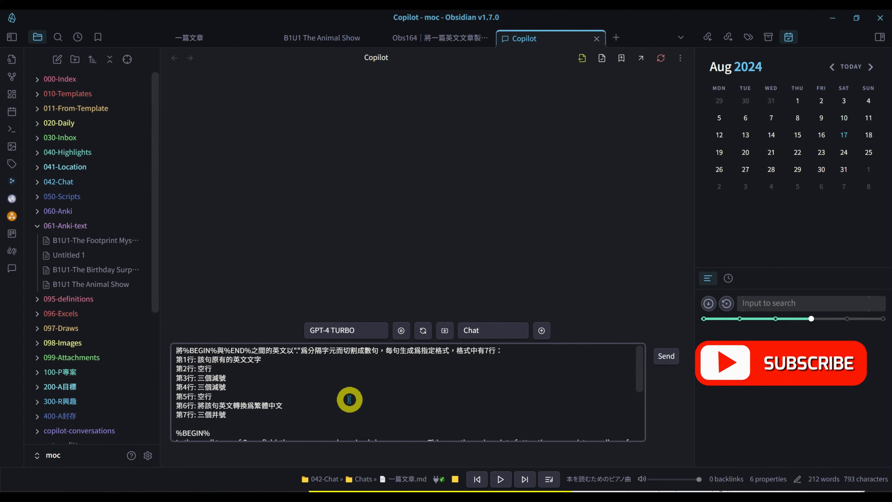
left_click(667, 356)
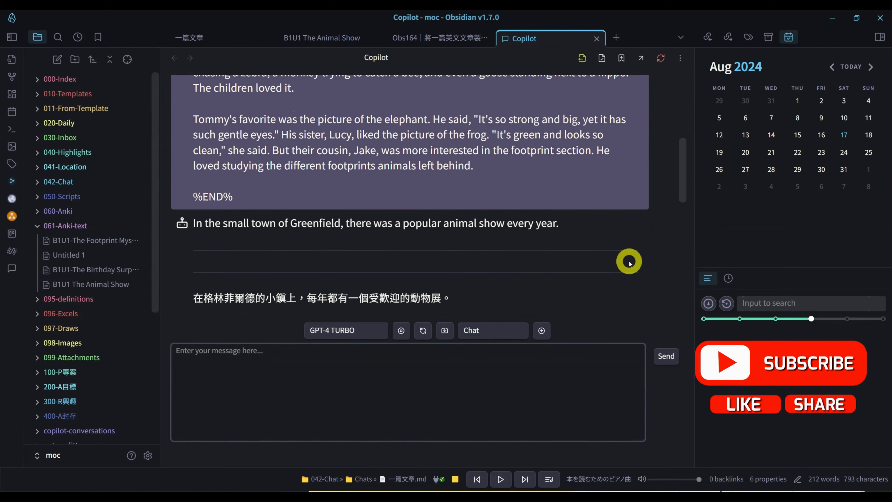
Copy Copilot's entire reply containing the English sentences and their Traditional Chinese translations
scroll(548, 323, "up", 5)
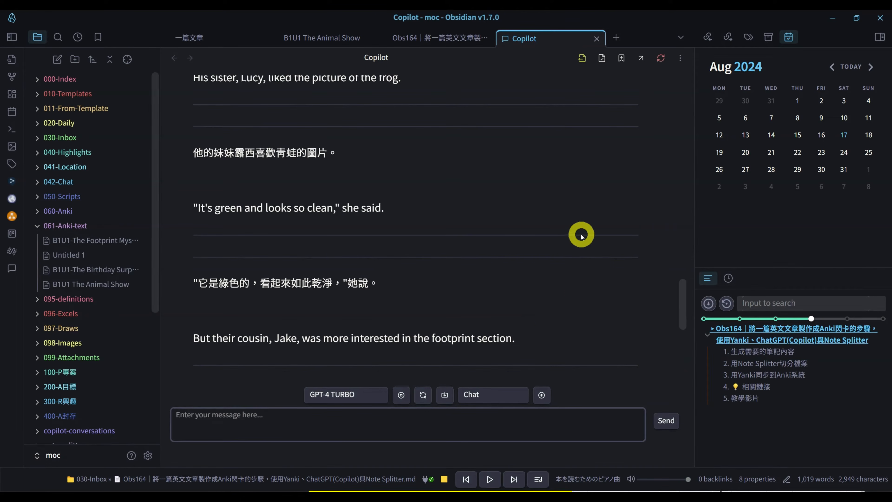
scroll(569, 267, "up", 10)
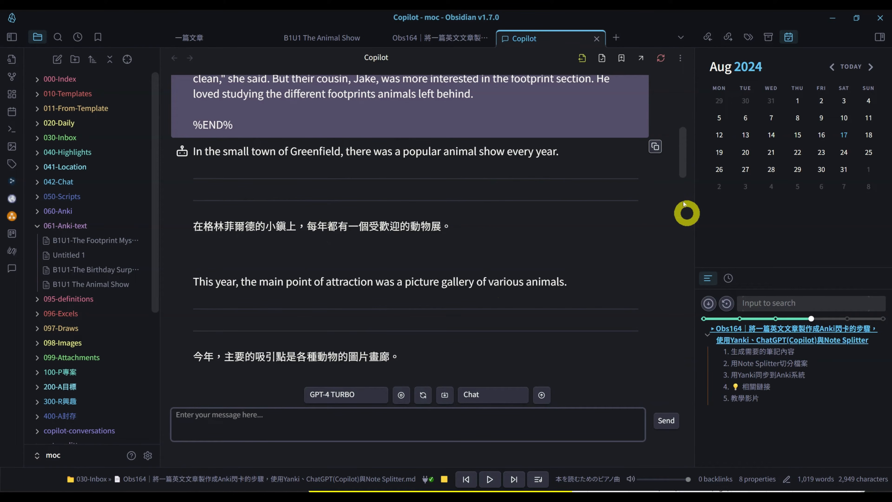
left_click(655, 147)
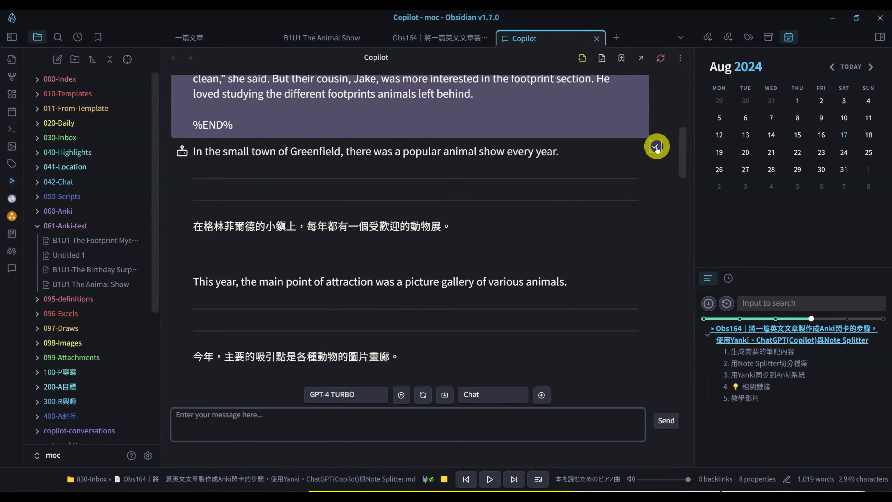
Save the Copilot chat as a note and delete everything before its first English sentence, including the prompt and the ai: label
left_click(445, 395)
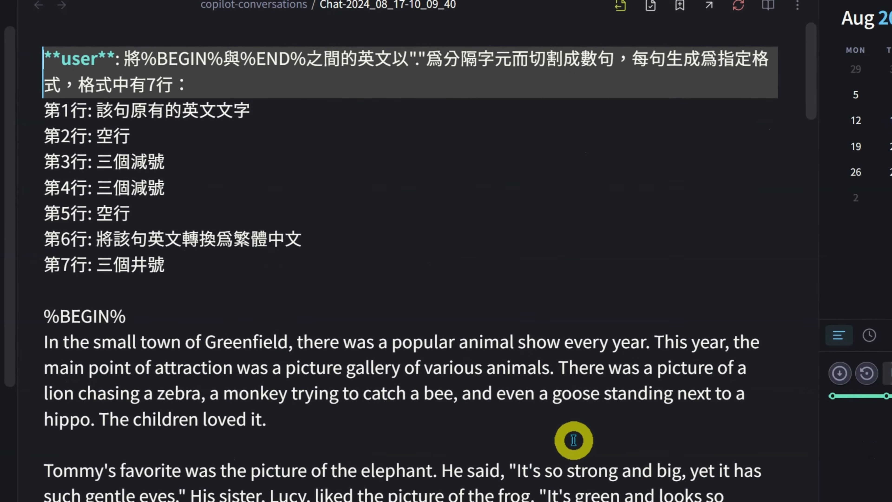
scroll(463, 427, "down", 10)
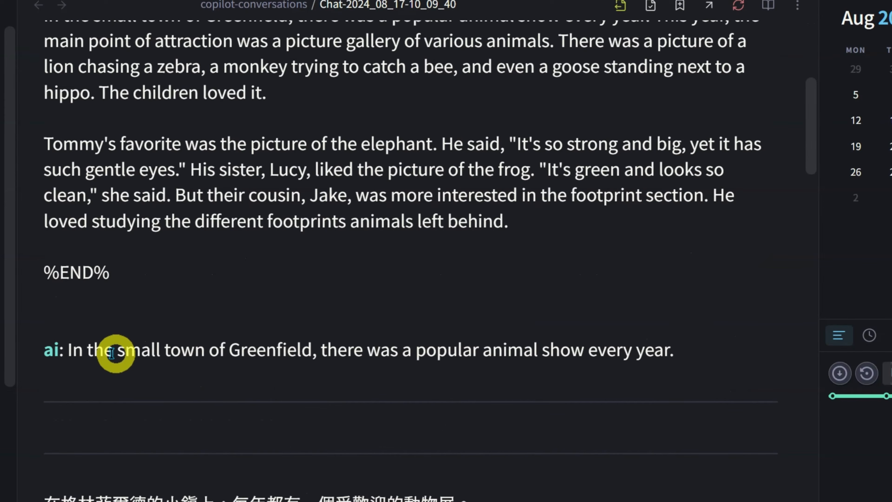
left_click(65, 349)
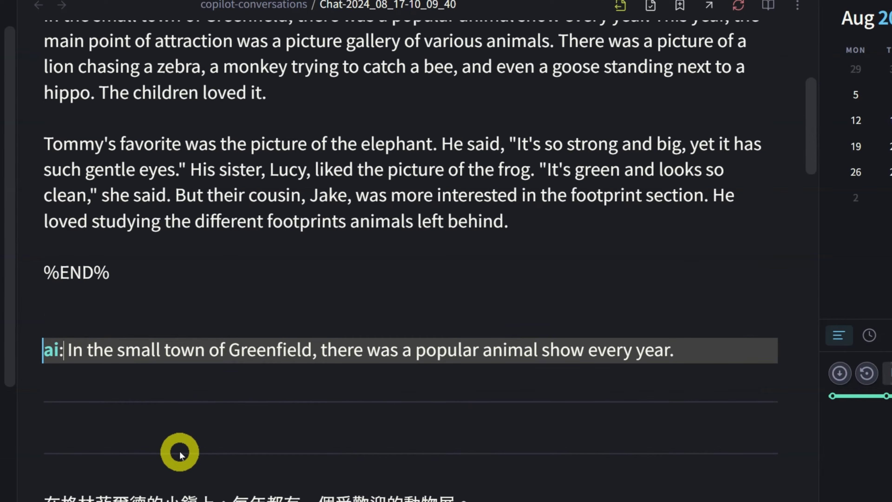
key("ctrl+shift+Home")
key("Delete")
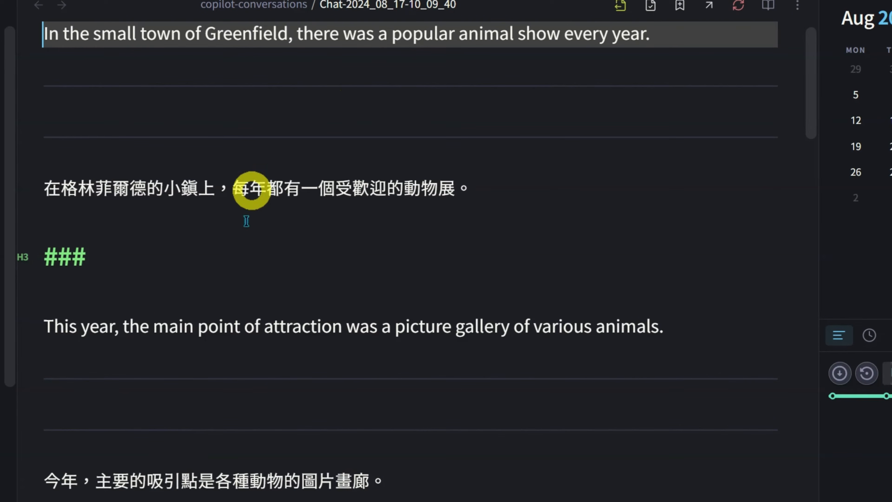
Examine the saved chat note's card format: English sentence, two --- lines, Chinese translation and ### delimiter
scroll(511, 443, "down", 7)
scroll(510, 444, "down", 6)
key("ctrl+Home")
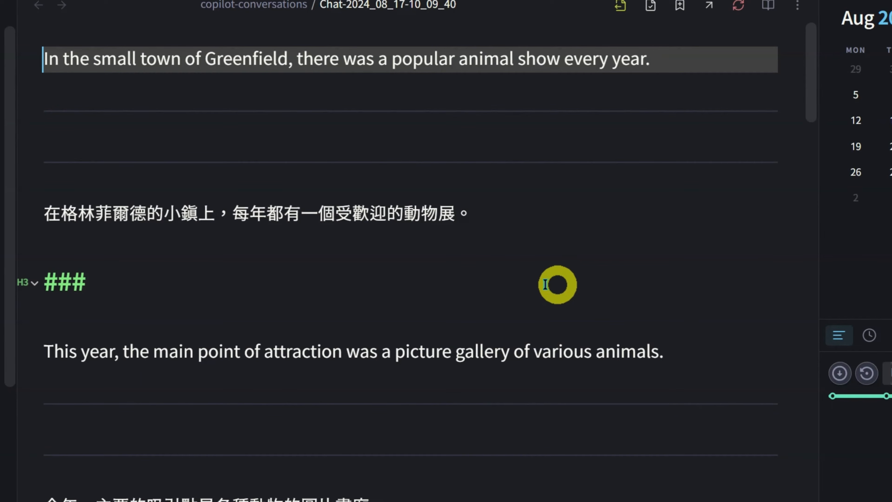
left_click(87, 66)
left_click(87, 110)
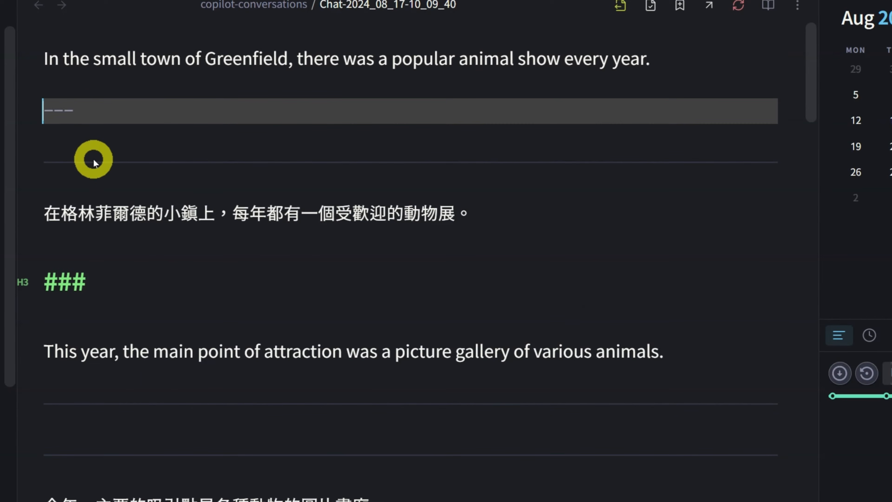
left_click(92, 161)
left_click(115, 221)
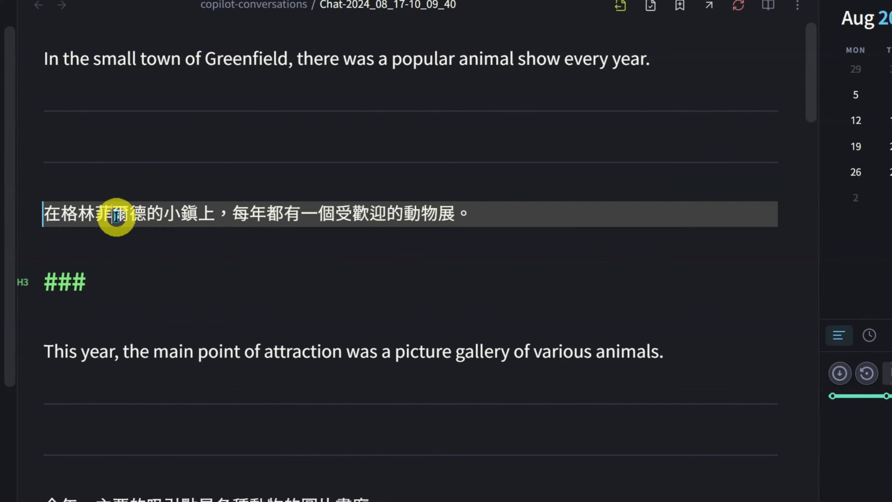
left_click(121, 272)
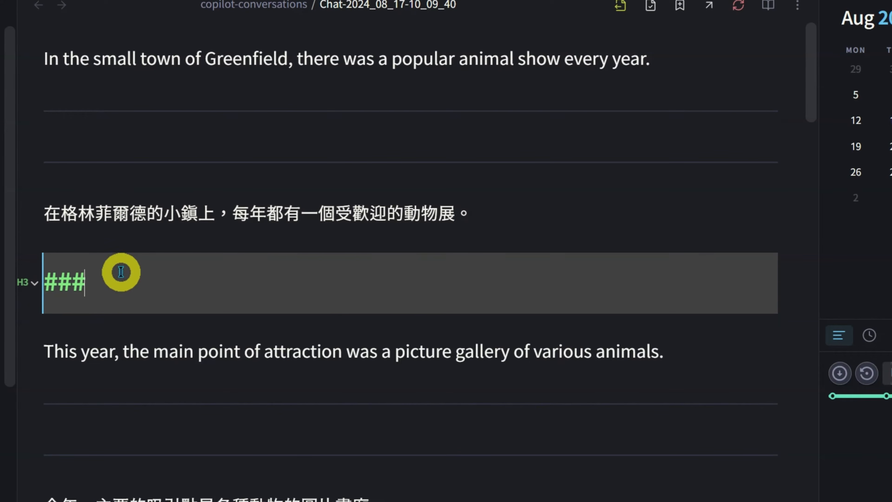
left_click(59, 319)
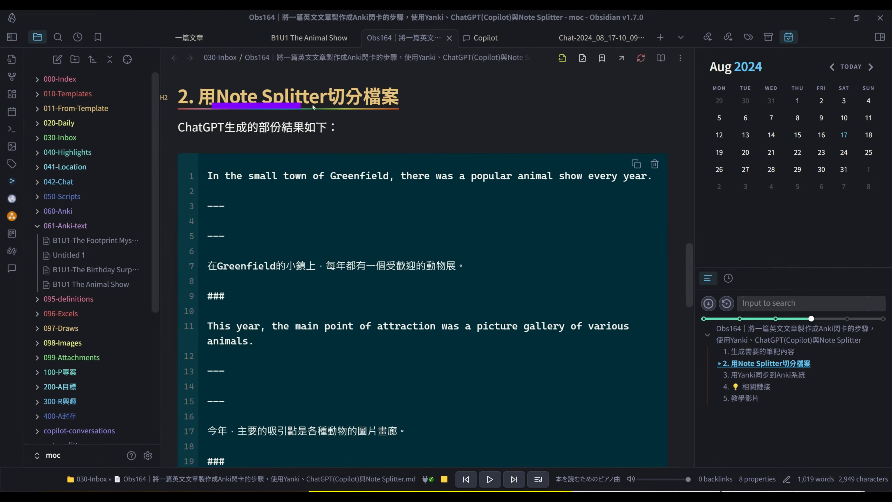
Read the guide's Note Splitter section and check the installed plugin's output folder and delimiter settings
left_click(226, 127)
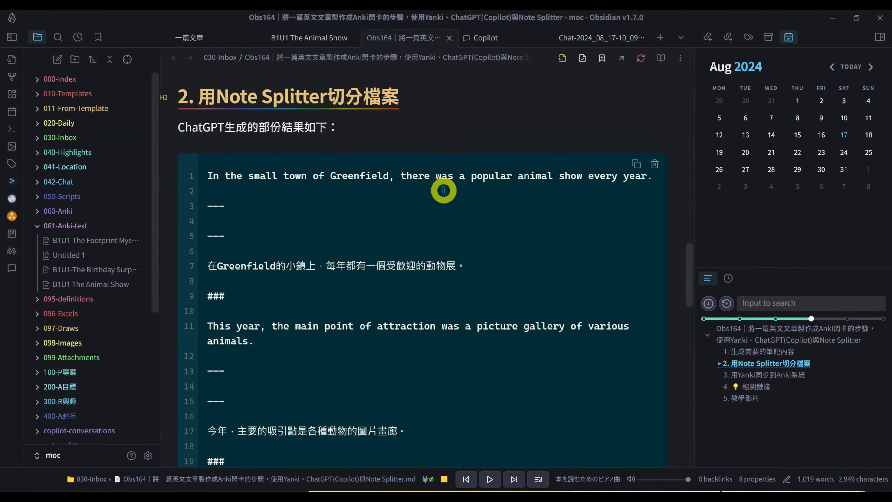
scroll(444, 190, "down", 6)
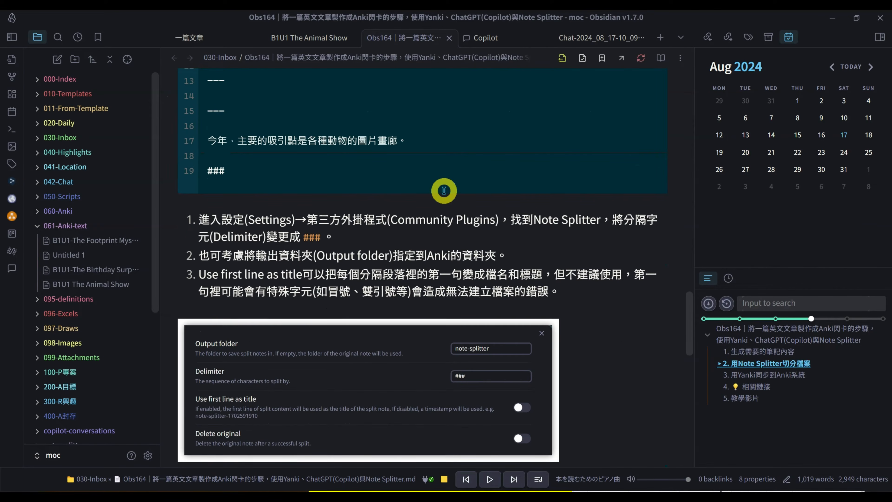
left_click(149, 455)
left_click(225, 174)
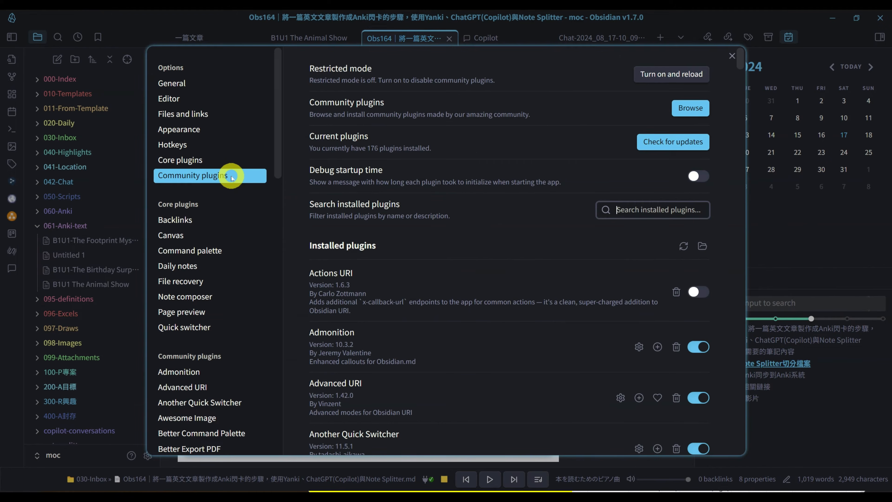
left_click(639, 205)
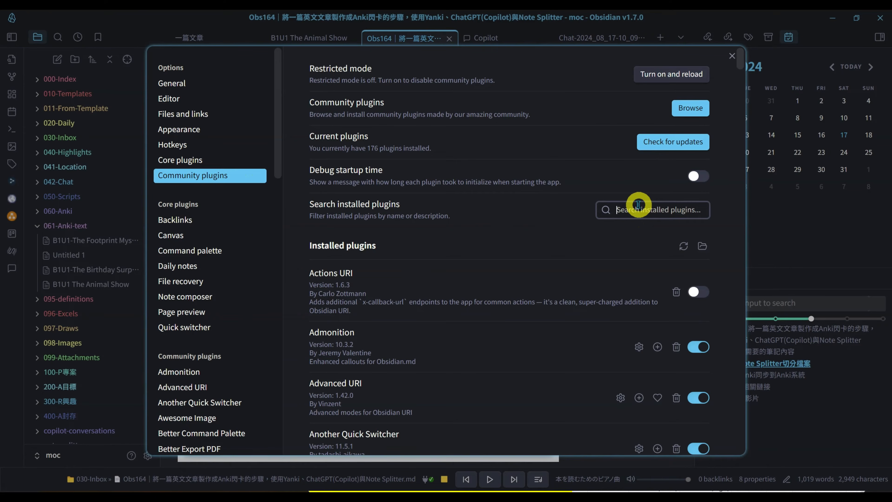
type("splitt")
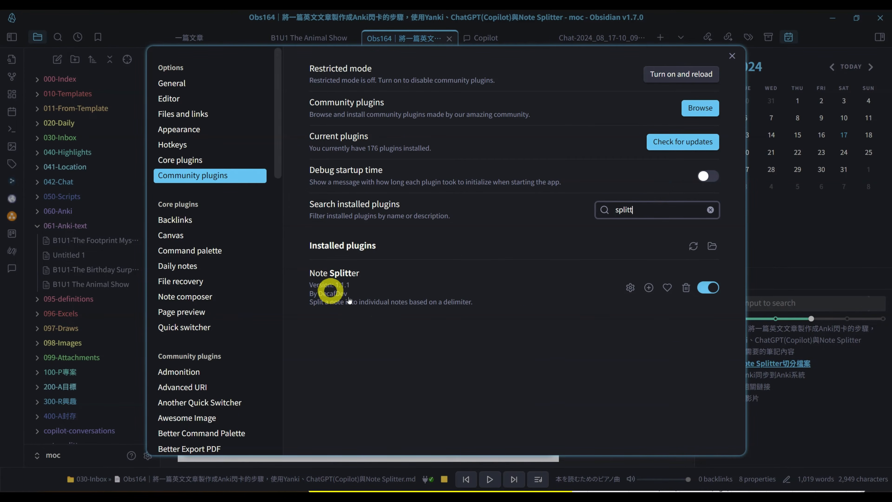
left_click(630, 287)
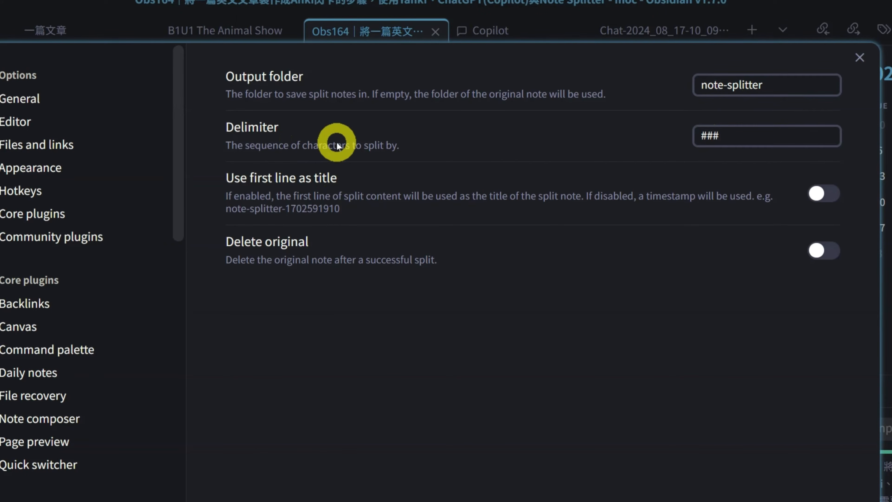
left_click(742, 135)
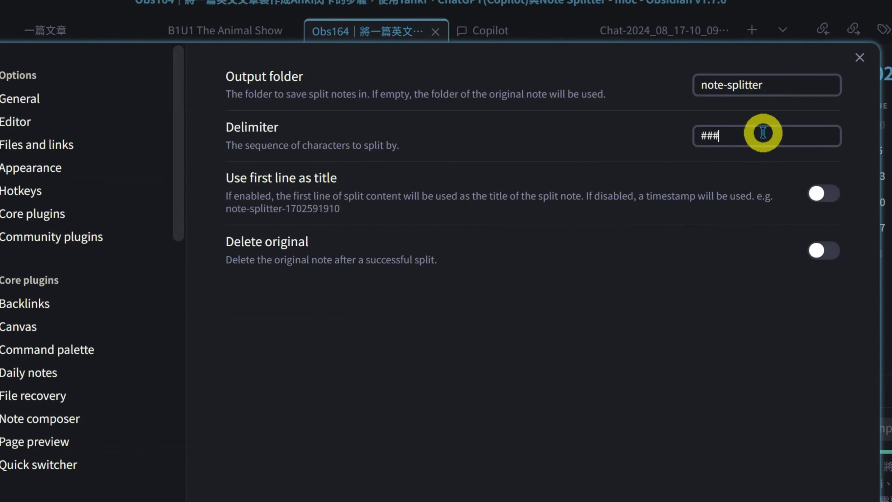
left_click(860, 58)
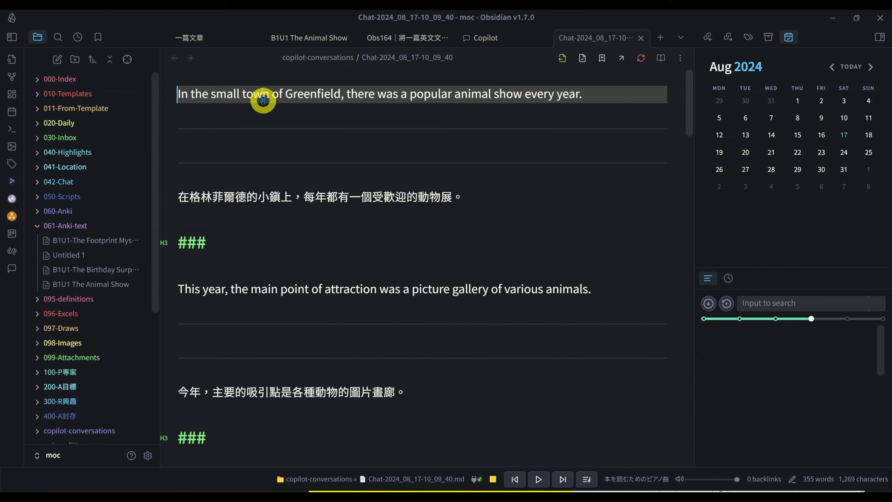
Run Note Splitter's Split by delimiter command on the cleaned chat note
scroll(583, 235, "down", 8)
scroll(576, 229, "up", 8)
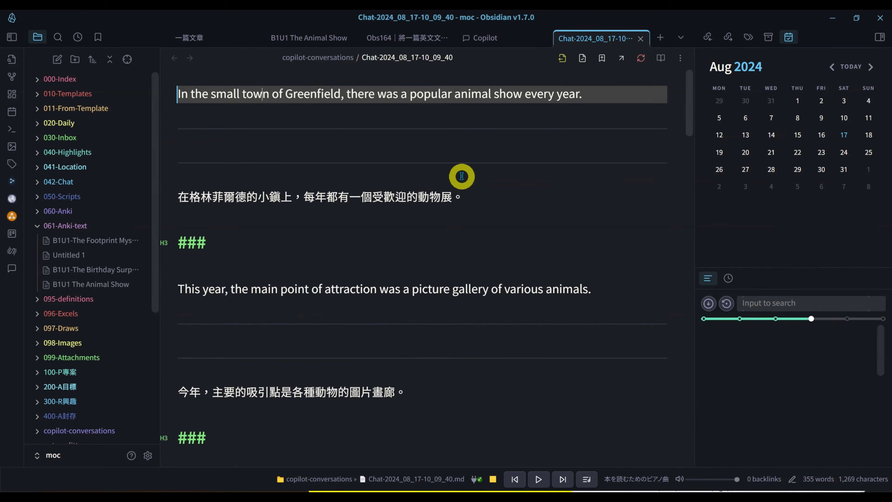
key("ctrl+p")
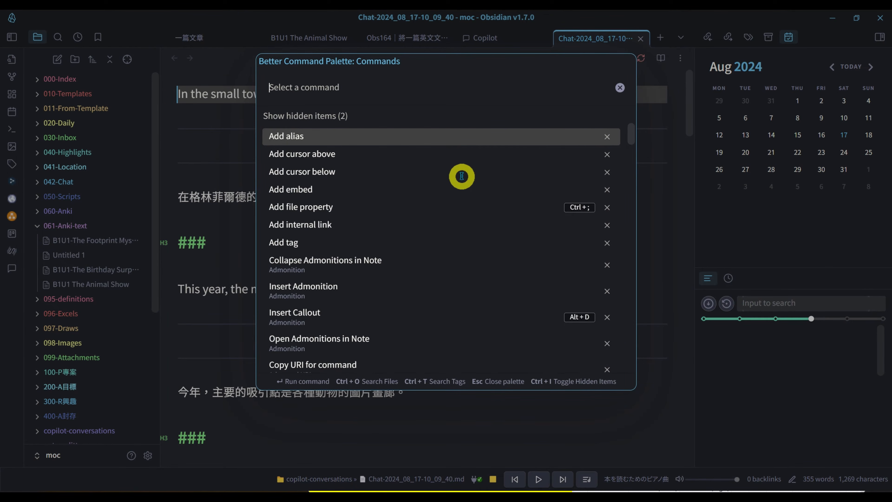
type("splitter")
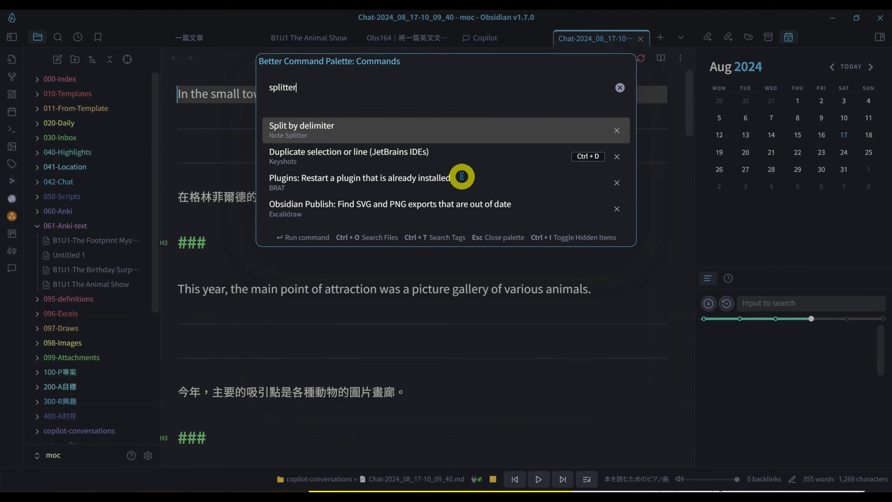
left_click(410, 131)
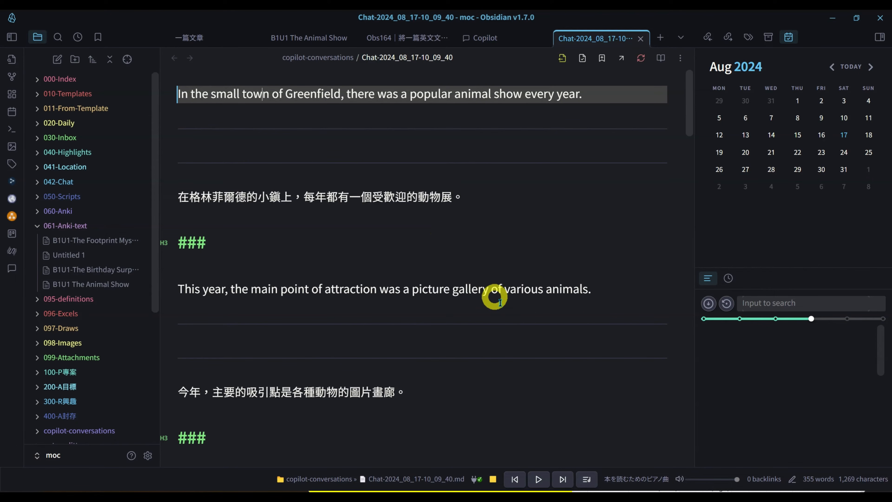
Switch to Multi Commander and sort the files in the note-splitter folder by name in descending order
left_click(518, 499)
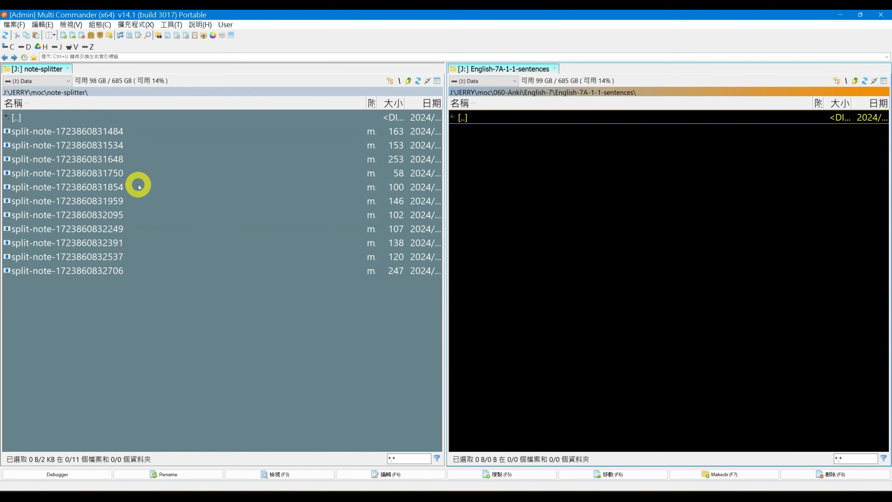
left_click(74, 106)
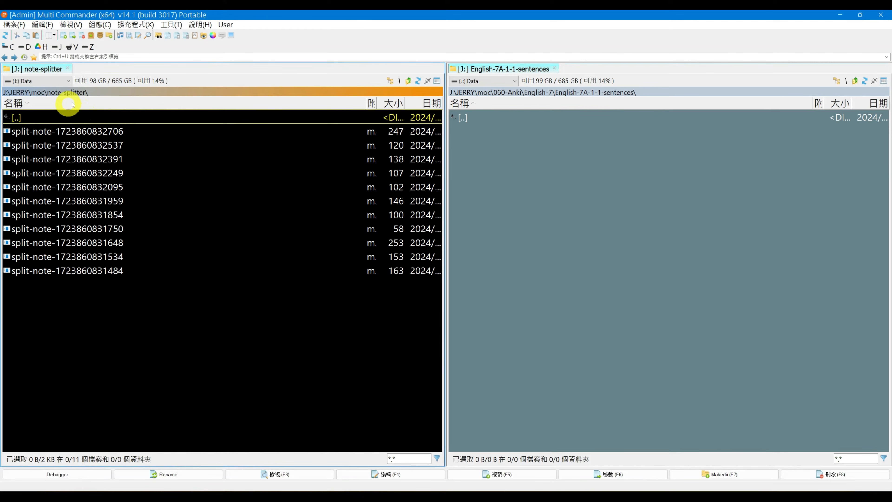
left_click(84, 131)
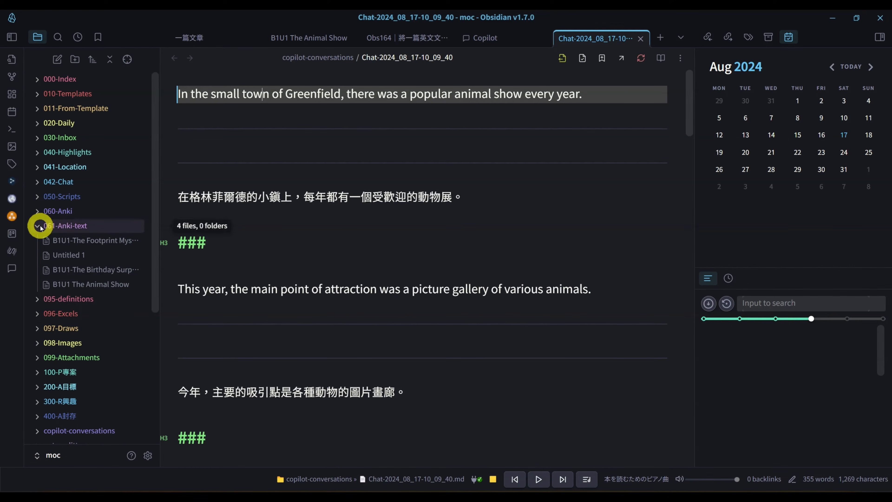
left_click(39, 226)
left_click(75, 386)
scroll(152, 250, "down", 5)
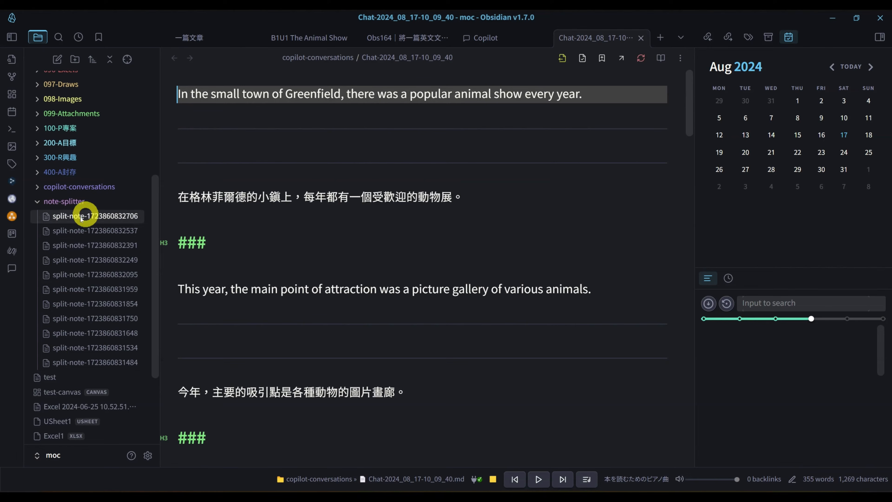
left_click(116, 216)
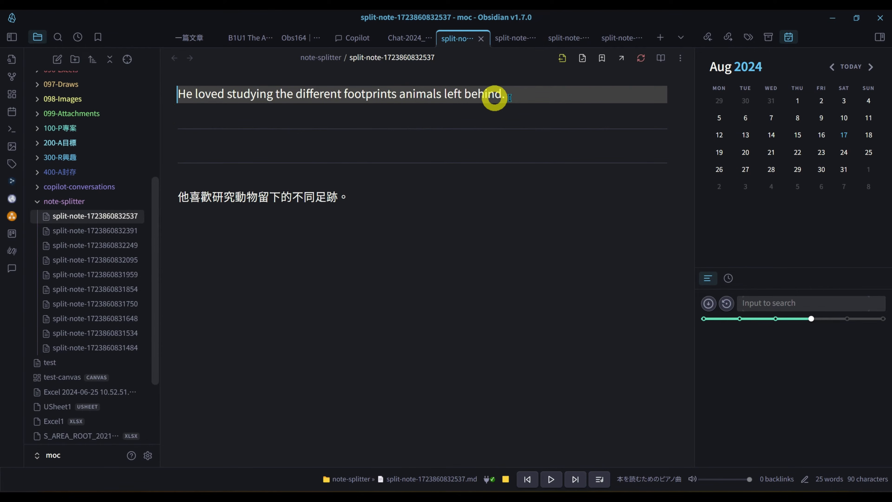
left_click(546, 102)
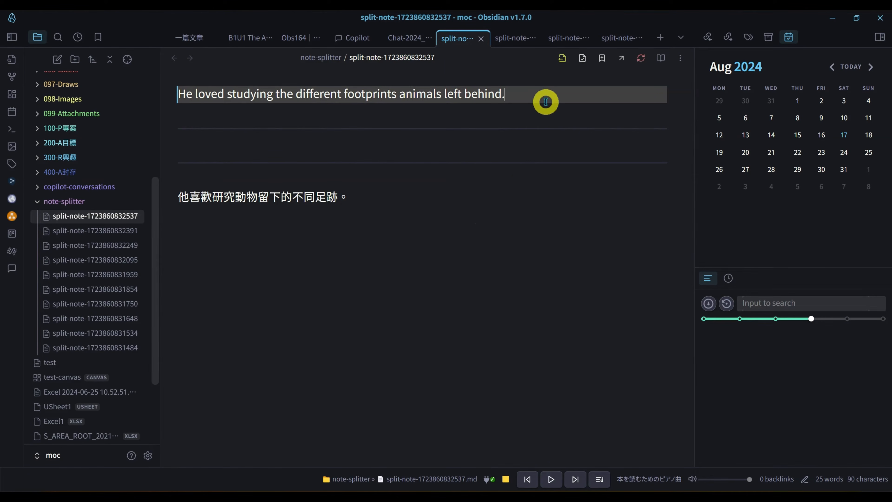
left_click(510, 95)
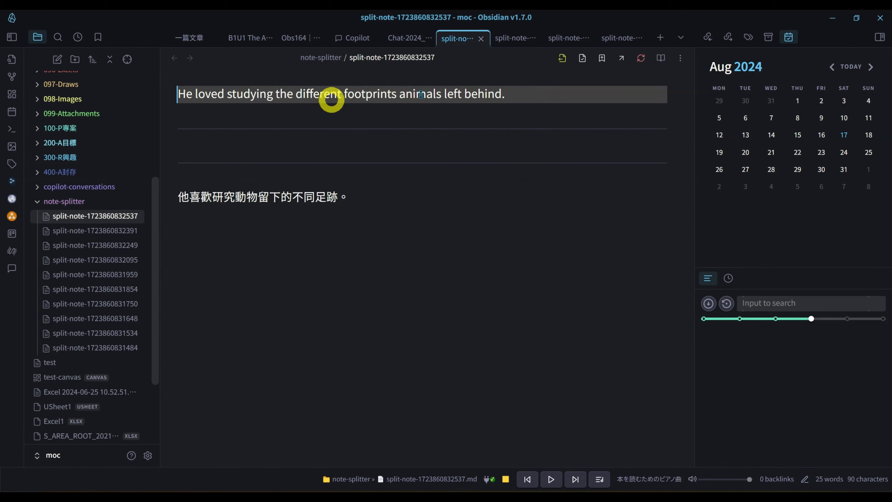
left_click(401, 38)
scroll(375, 299, "down", 2)
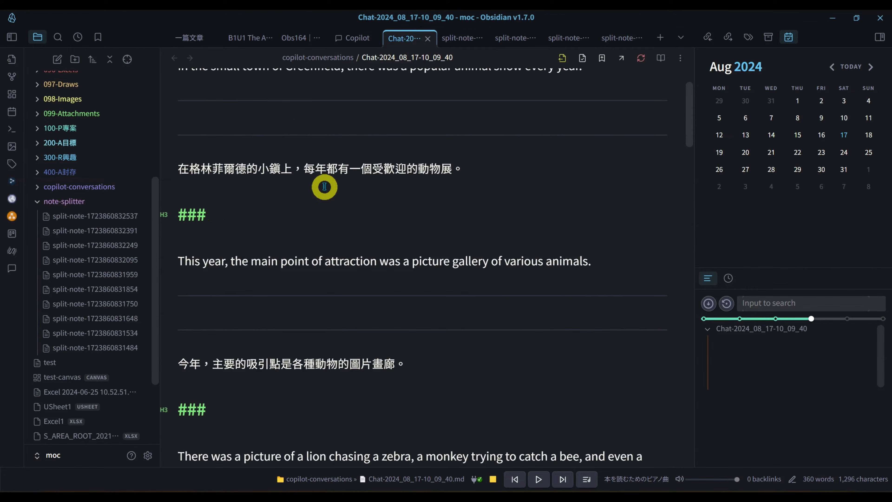
scroll(259, 253, "up", 2)
left_click(463, 37)
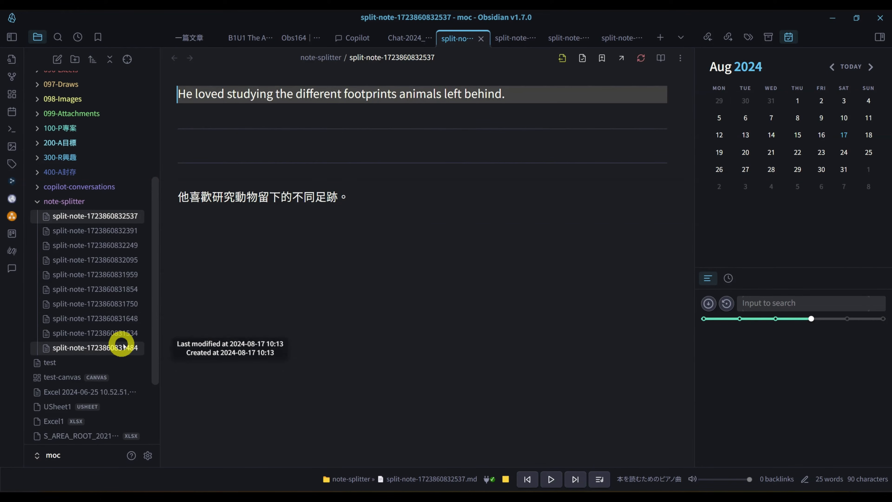
Expand 060-Anki, switch to Multi Commander and move all split notes from note-splitter into the English-7A-1-1-sentences folder
scroll(129, 218, "up", 4)
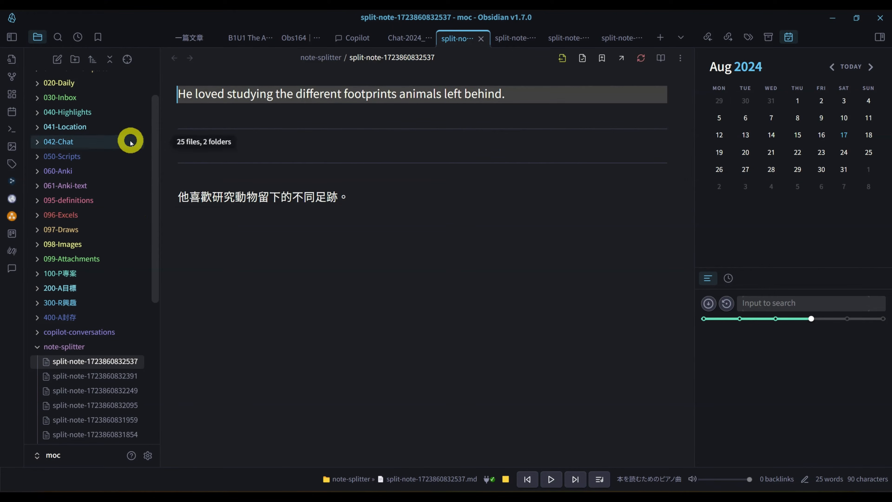
left_click(70, 172)
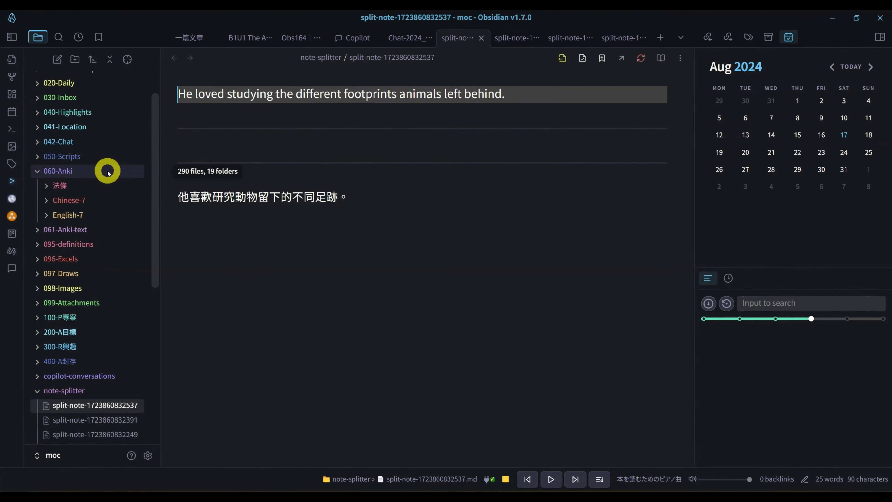
left_click(516, 501)
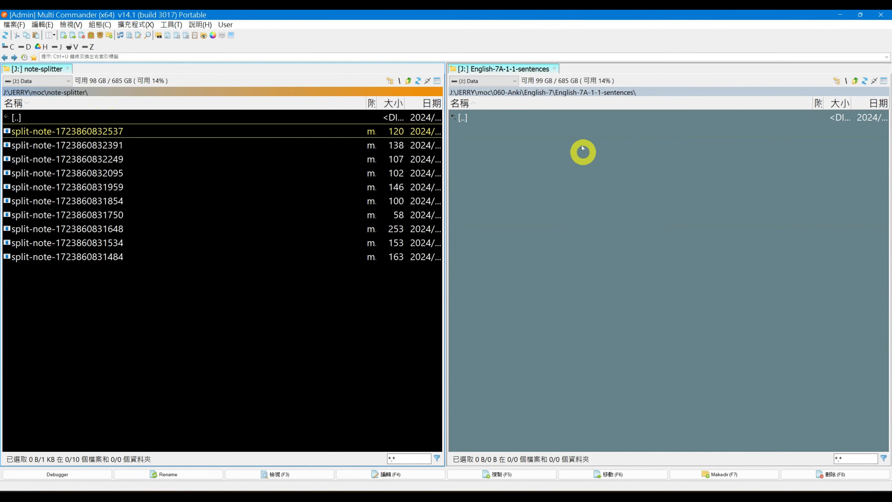
left_click(597, 158)
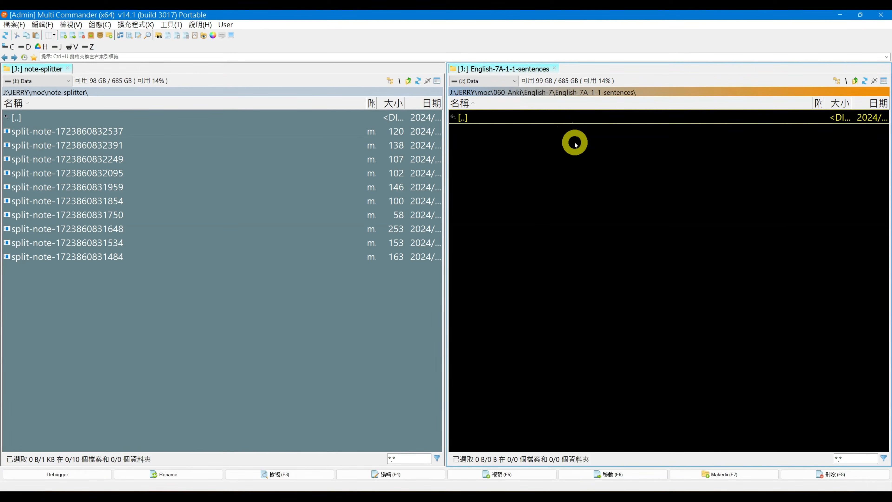
left_click(130, 175)
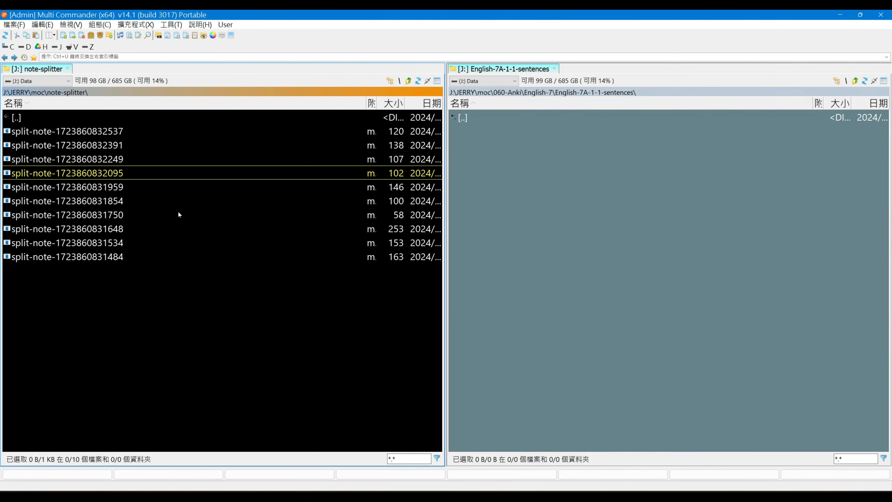
key("ctrl+a")
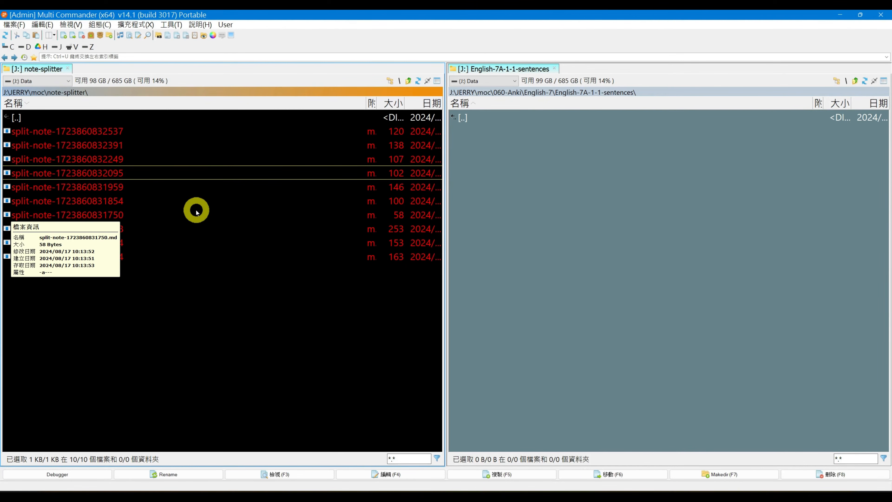
left_click_drag(195, 207, 530, 144)
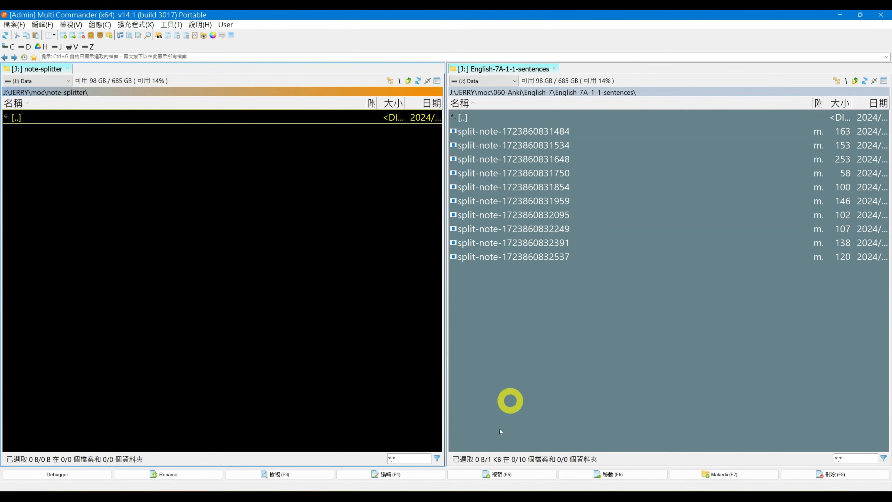
Back in Obsidian, expand English-7 under 060-Anki, widen the file list and expand the English-7A-1-1-sentences folder
left_click(457, 494)
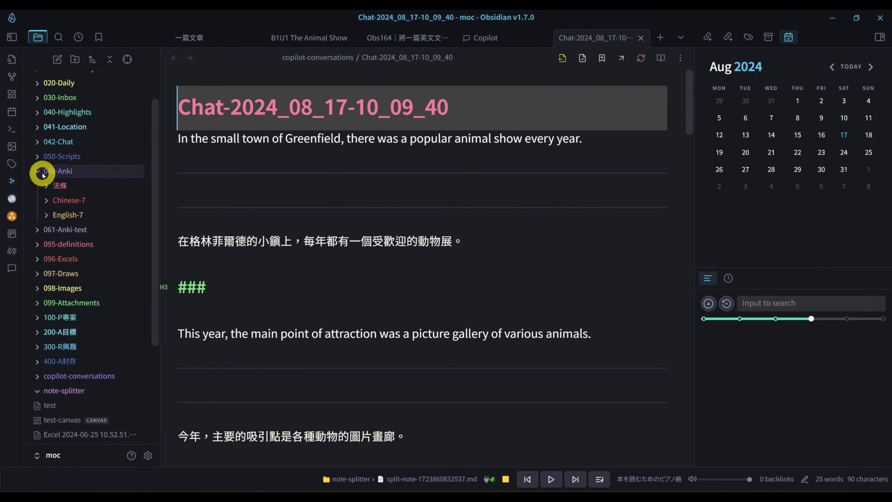
left_click(47, 215)
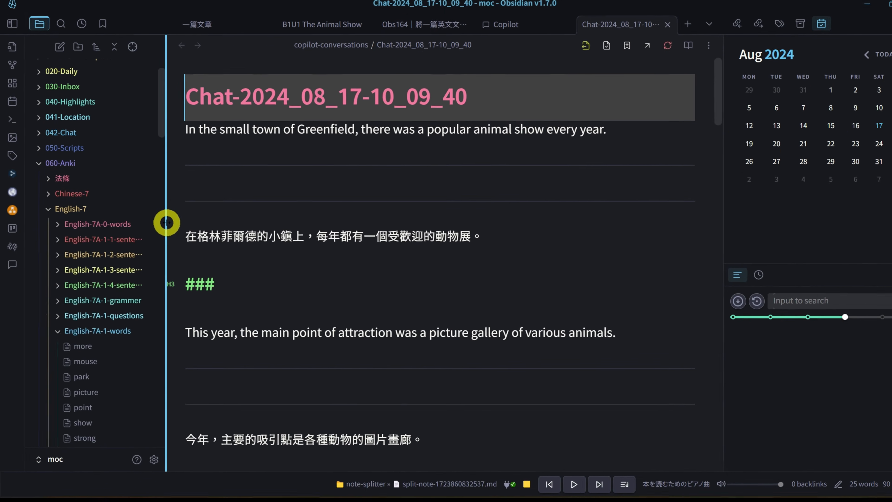
left_click_drag(160, 230, 179, 229)
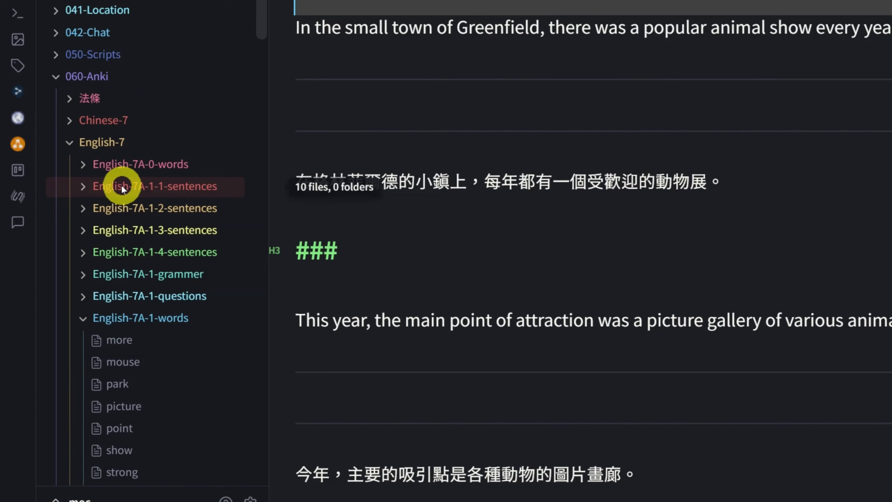
left_click(121, 185)
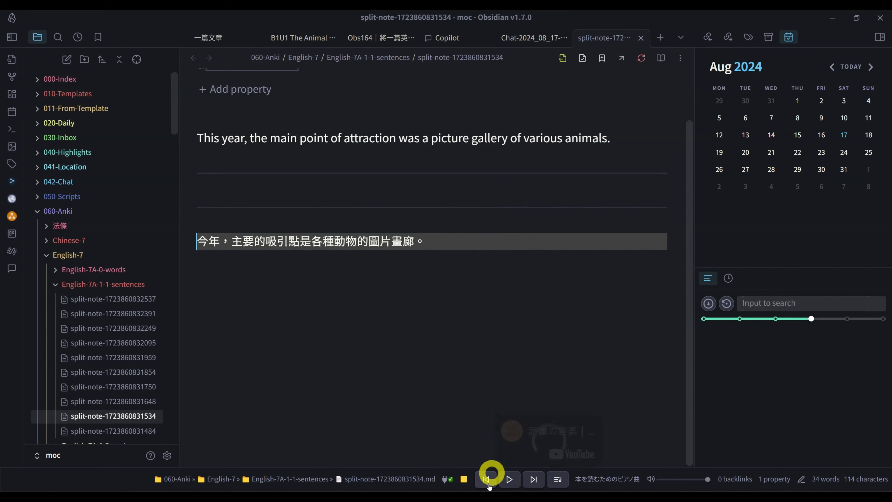
Show Anki's deck list, return to the split note in Obsidian and run Yanki's Sync flashcard notes to Anki command
left_click(512, 431)
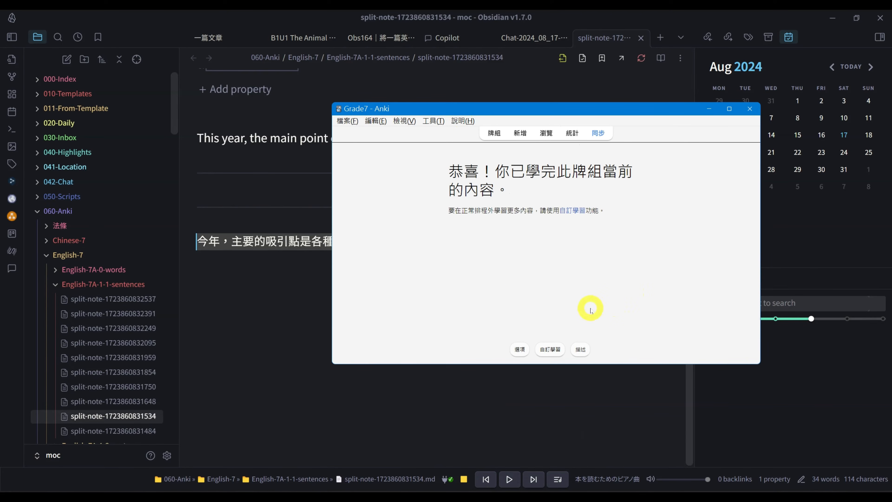
left_click(495, 133)
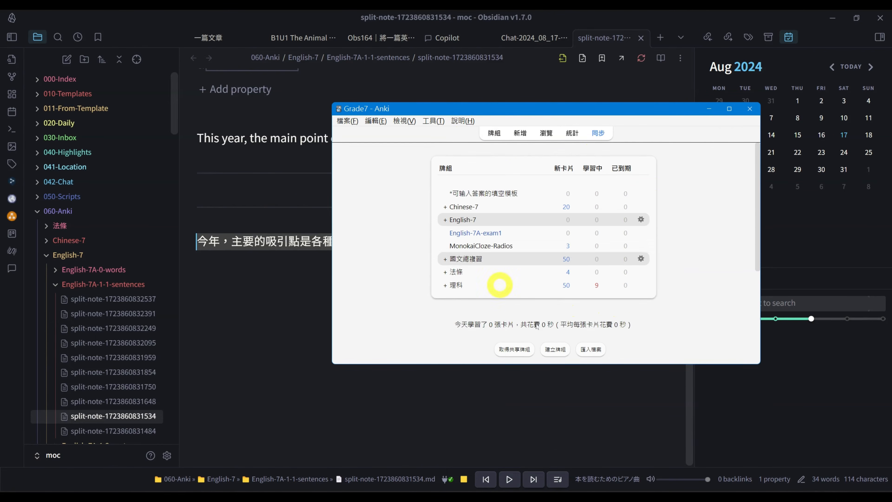
left_click(250, 227)
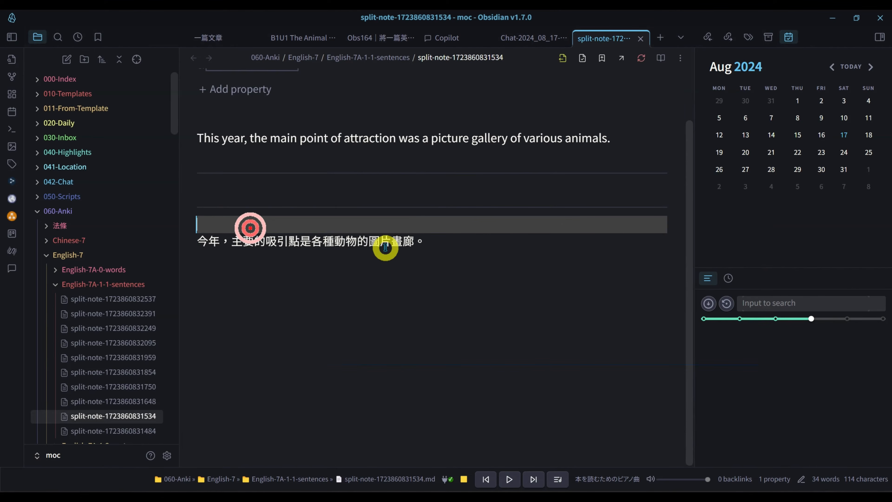
key("ctrl+p")
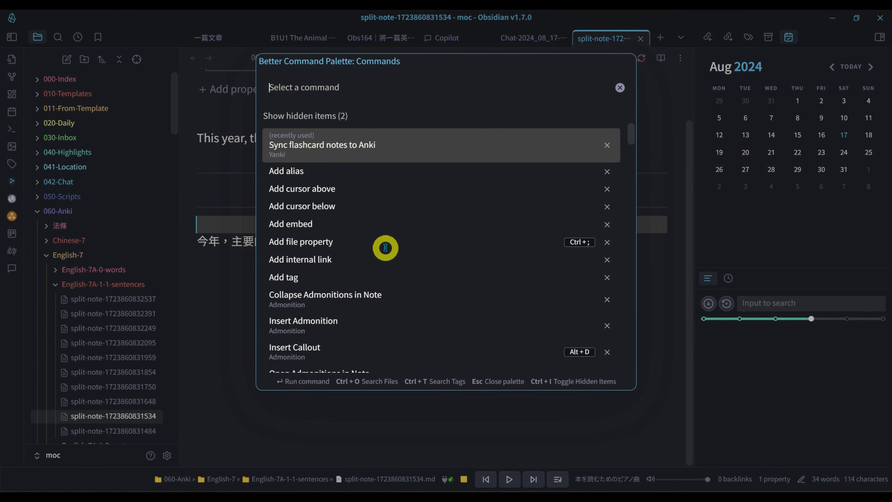
type("yanki")
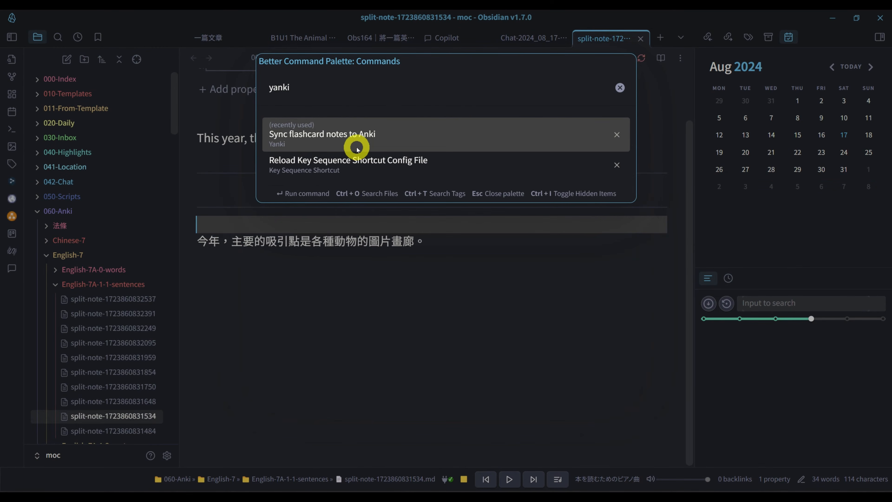
left_click(404, 134)
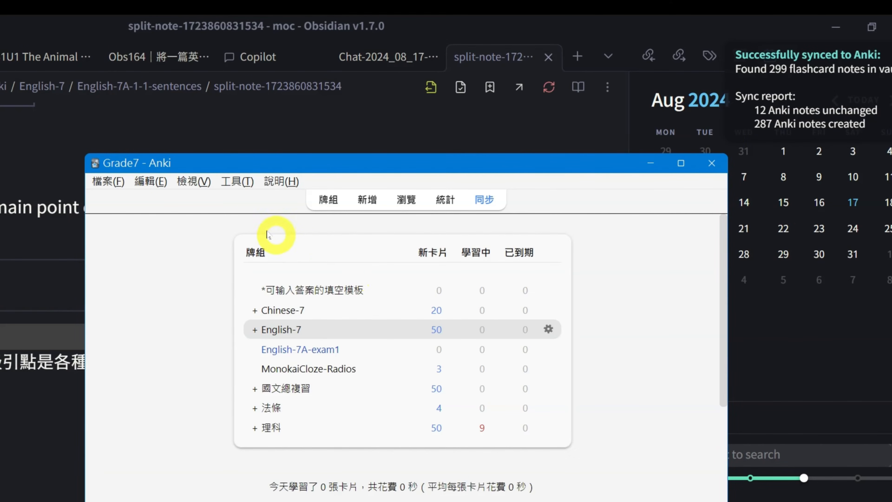
Browse the English-7A-1-1-sentences deck in Anki and preview the front and back of its first card
left_click(404, 200)
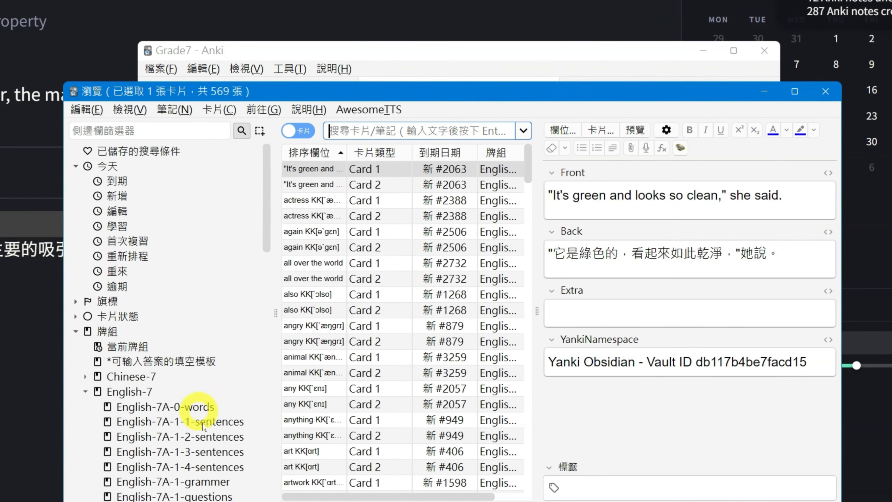
left_click(168, 423)
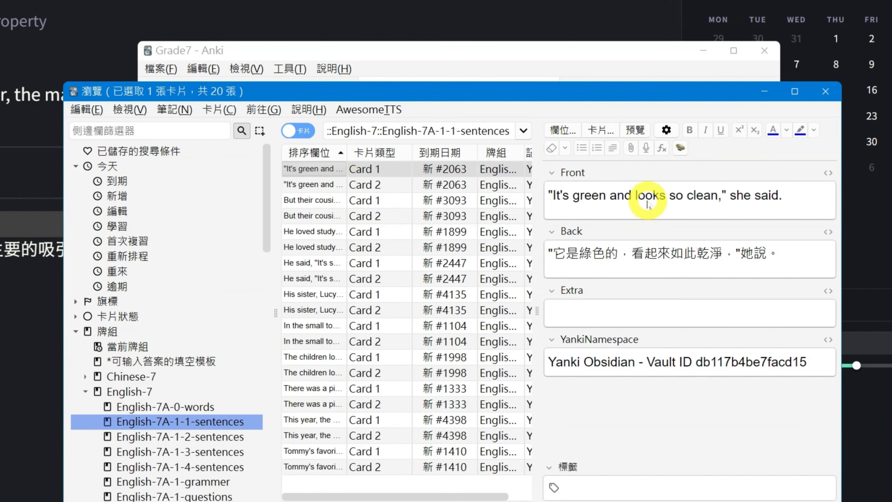
left_click(635, 130)
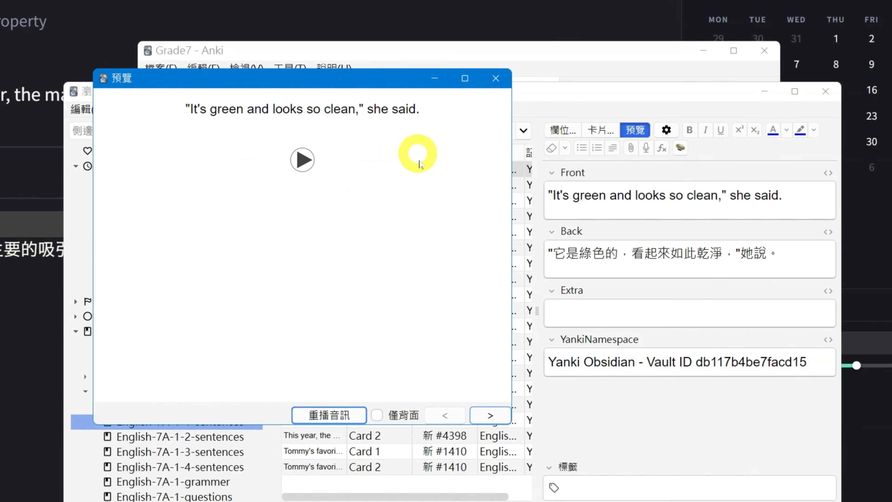
left_click(490, 416)
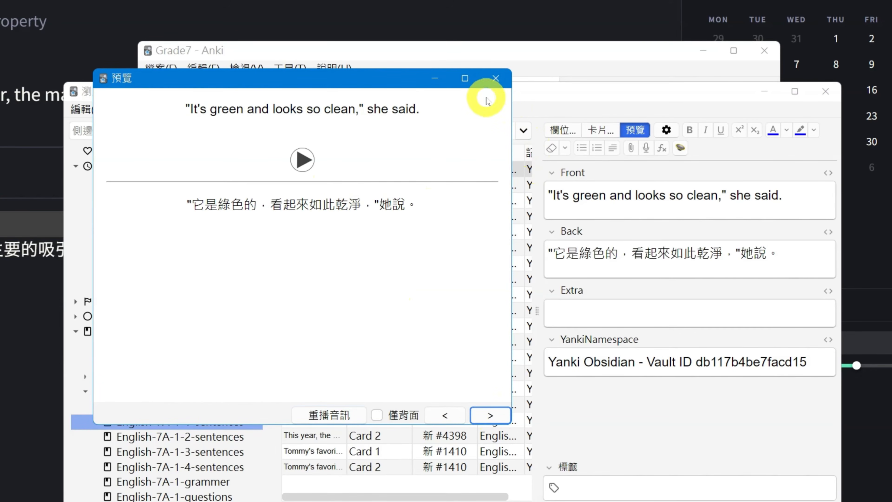
left_click(496, 78)
left_click(826, 91)
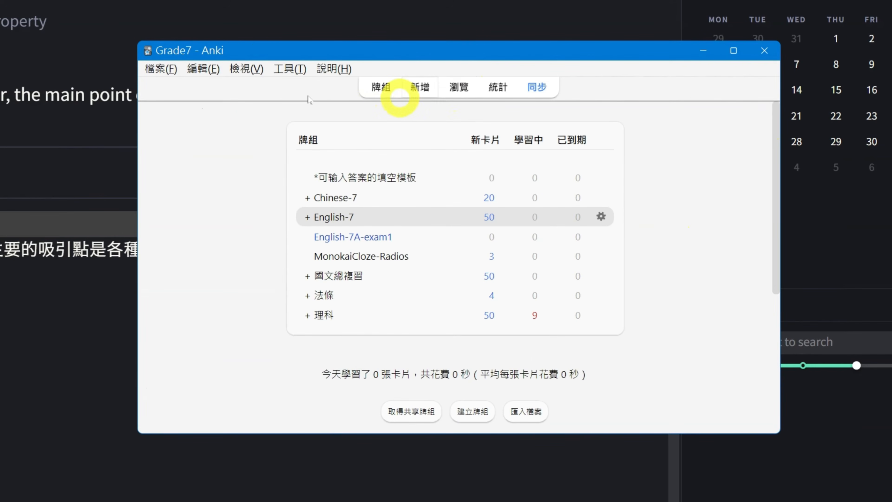
Examine the field list of the note type Yanki - Basic (and reversed card with extra), including its Extra field
left_click(290, 69)
left_click(337, 216)
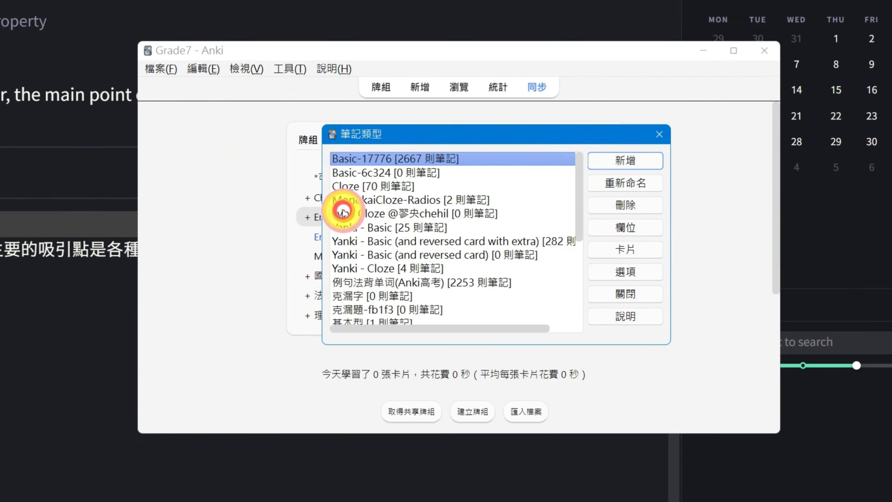
left_click_drag(671, 233, 729, 242)
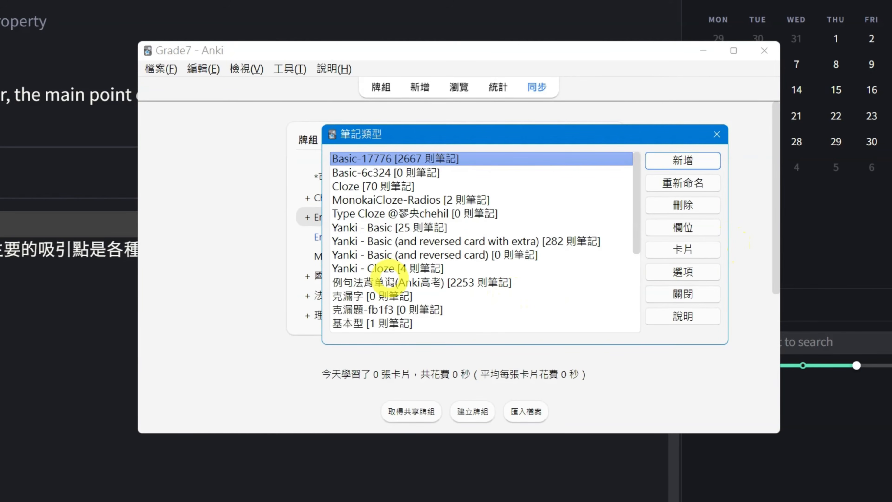
left_click(379, 241)
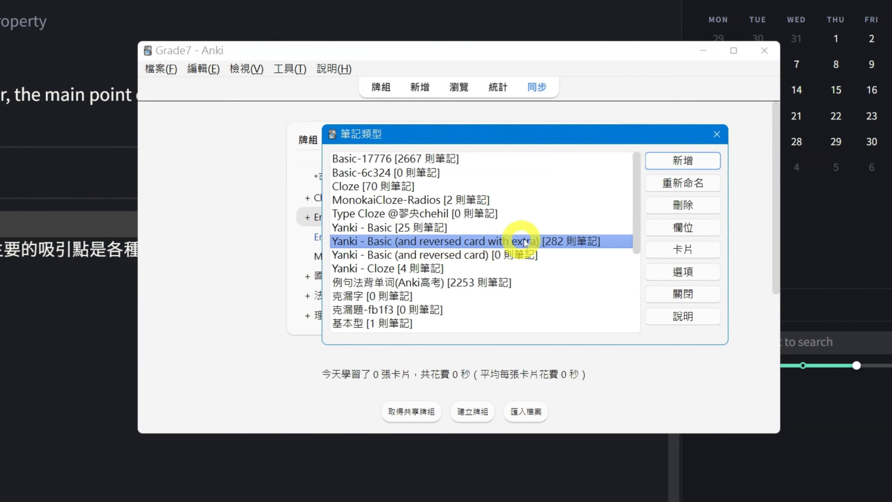
left_click(696, 228)
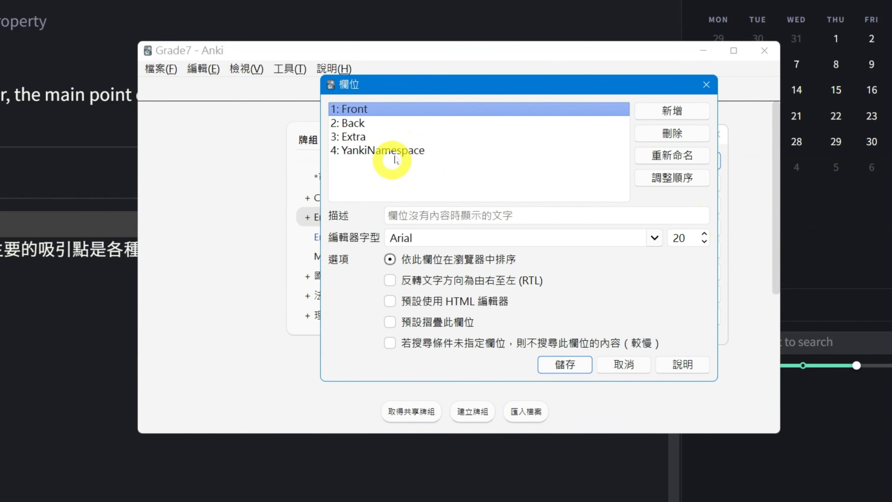
left_click(372, 137)
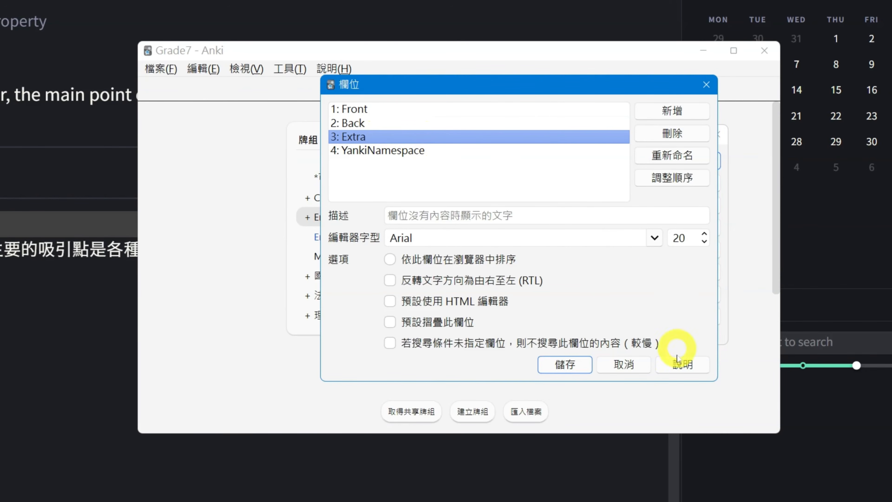
left_click(708, 84)
left_click(716, 135)
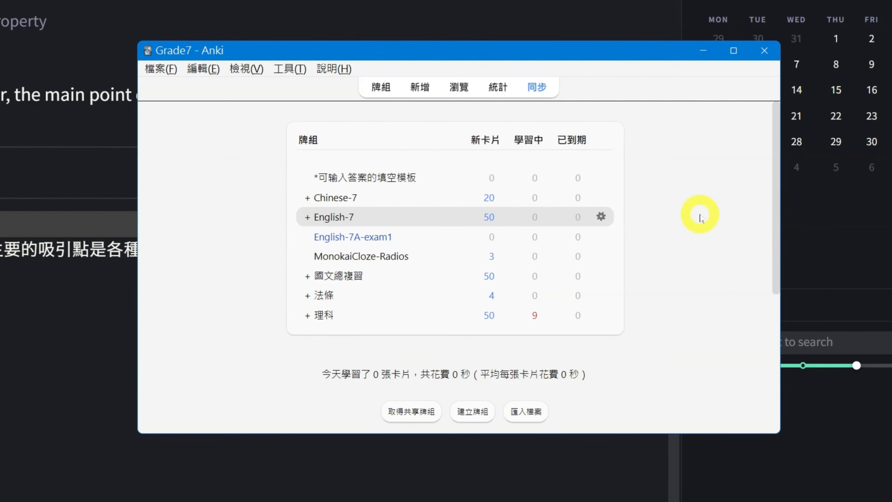
Examine how the front template of Yanki - Basic (and reversed card with extra) uses #Extra and ^Extra to choose the AwesomeTTS text
left_click(290, 69)
left_click(353, 218)
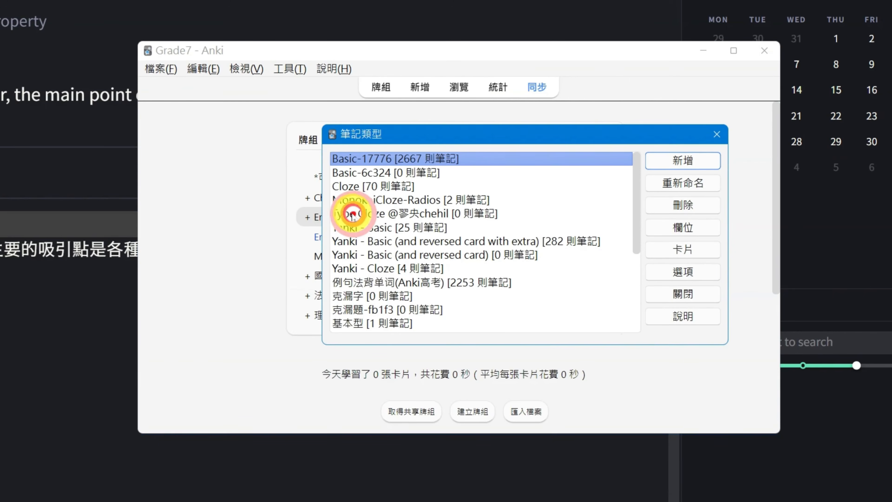
left_click(485, 242)
left_click(694, 250)
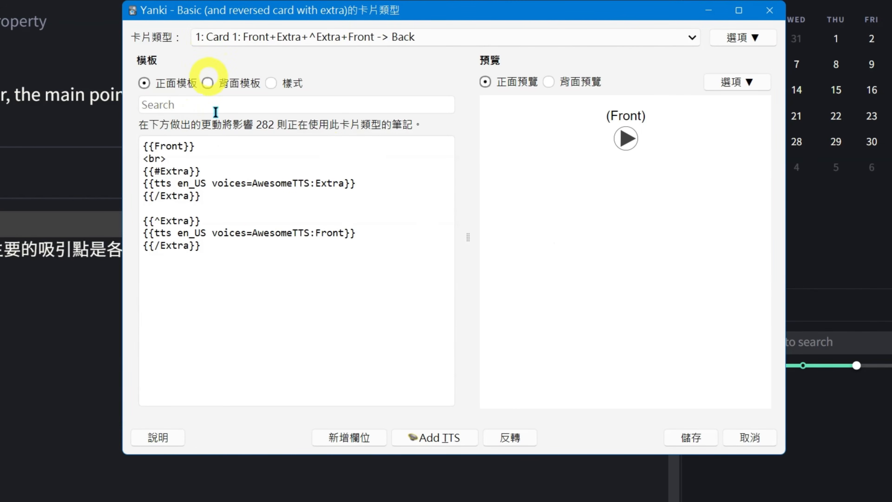
left_click_drag(143, 171, 185, 252)
left_click(337, 286)
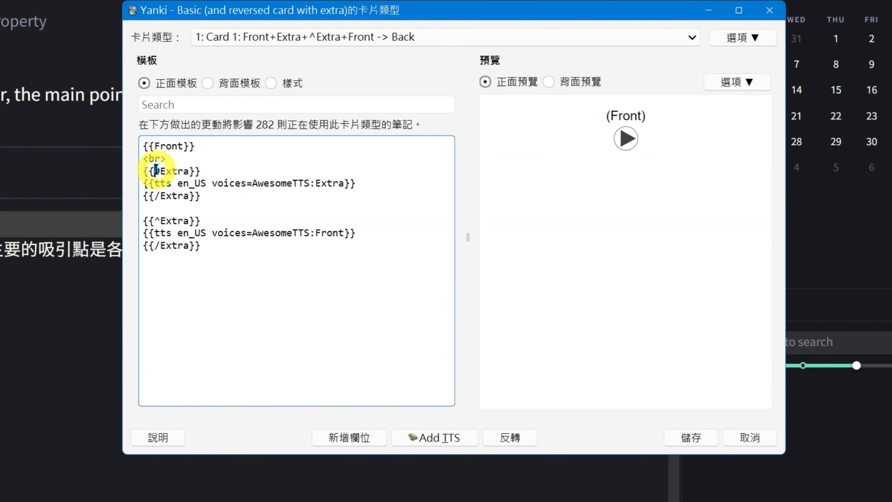
left_click_drag(156, 170, 190, 172)
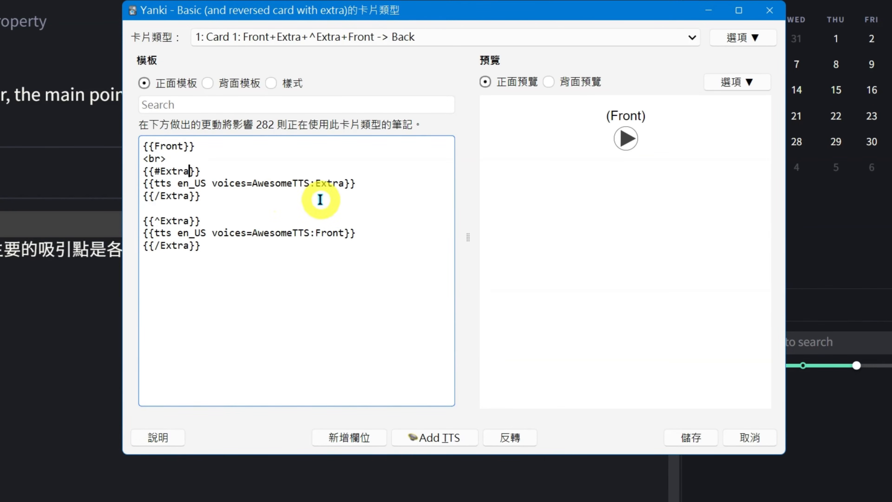
left_click(318, 181)
double_click(325, 182)
left_click(390, 184)
left_click_drag(155, 225, 189, 222)
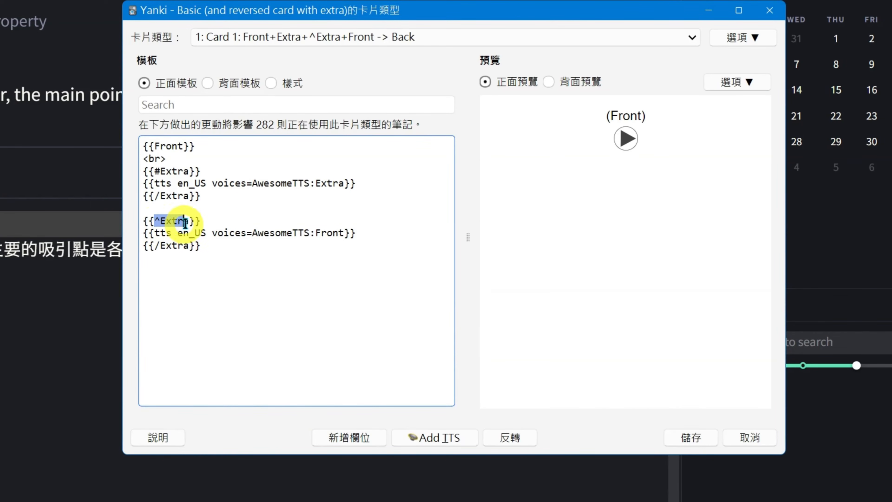
left_click_drag(314, 231, 348, 232)
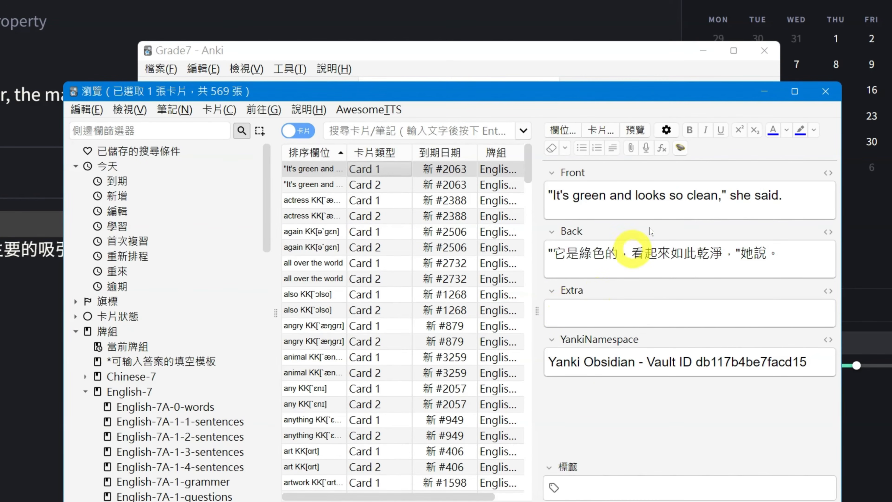
Compare the Front and Extra fields of the "It's green and looks so clean" card with those of the actress card
left_click(611, 196)
left_click(348, 200)
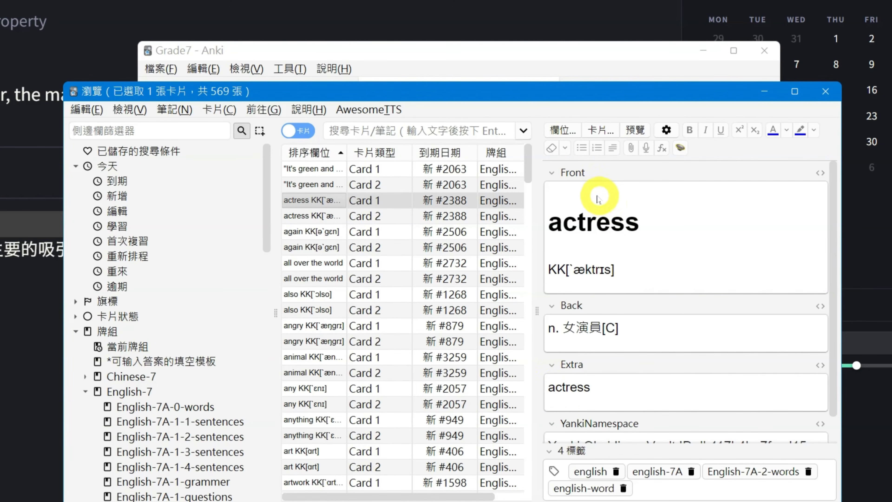
Preview the front and back of the actress card in Anki and close the preview
left_click(635, 129)
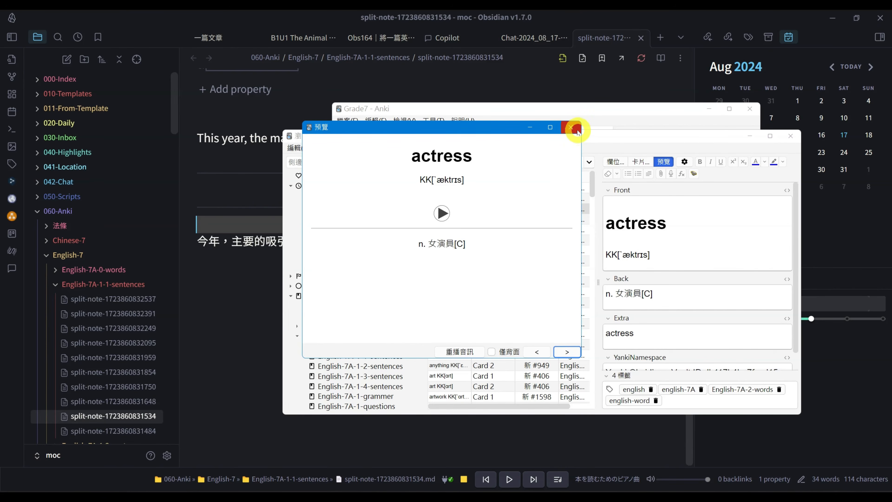
left_click(577, 131)
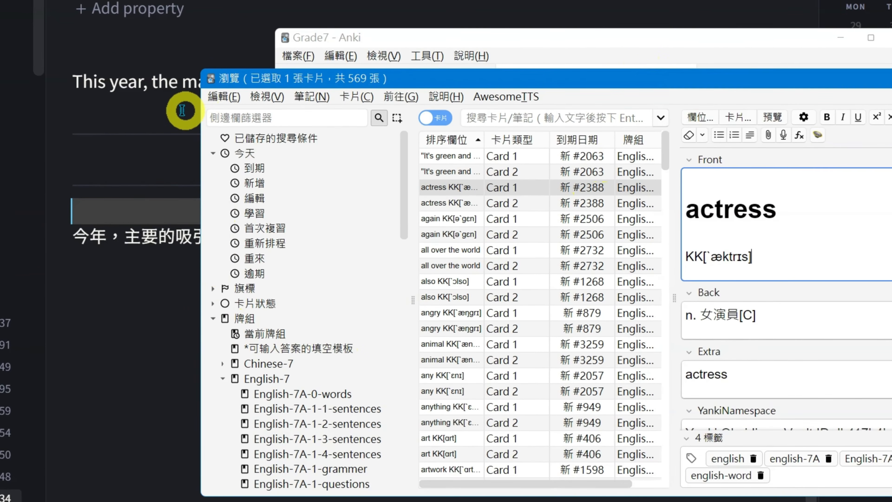
Switch back to Obsidian and review the Obs164 tutorial note's plugin list, Copilot prompt and Note Splitter section, returning to its beginning
left_click(495, 212)
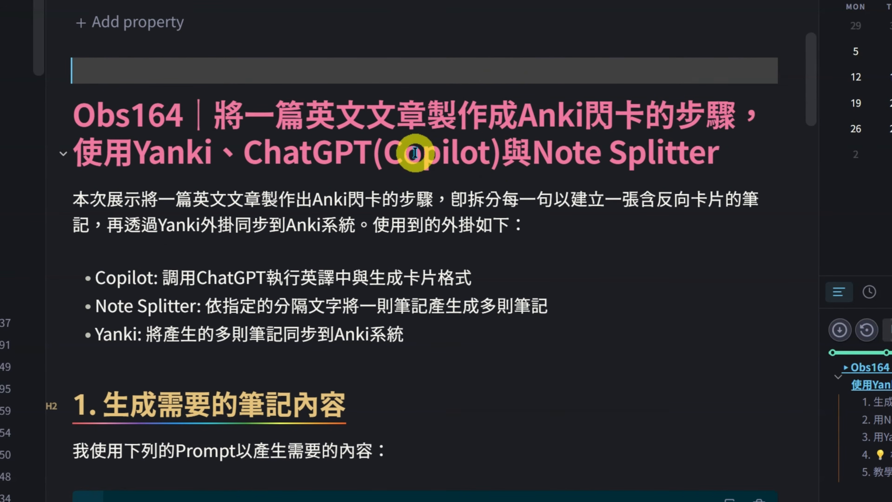
scroll(572, 223, "down", 10)
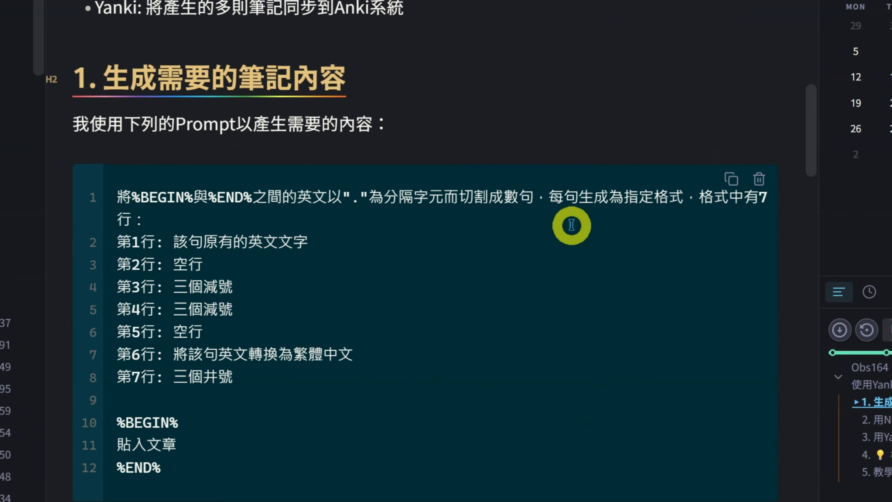
scroll(488, 311, "down", 15)
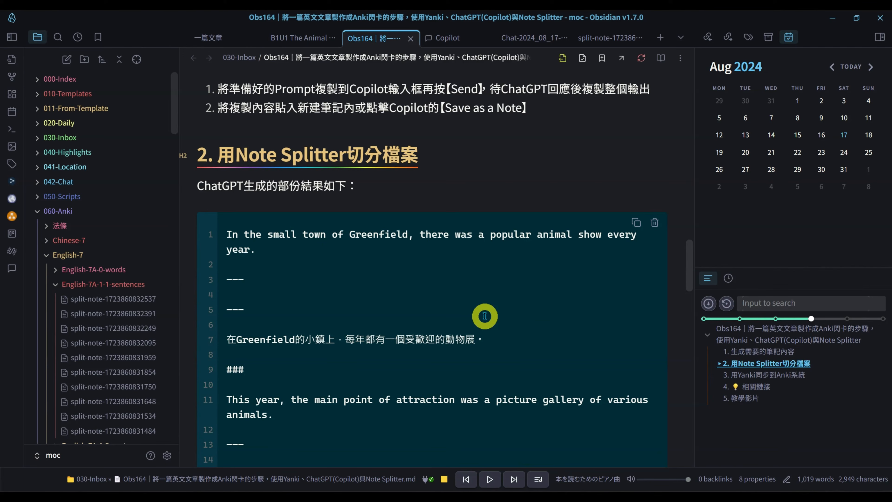
scroll(485, 316, "up", 20)
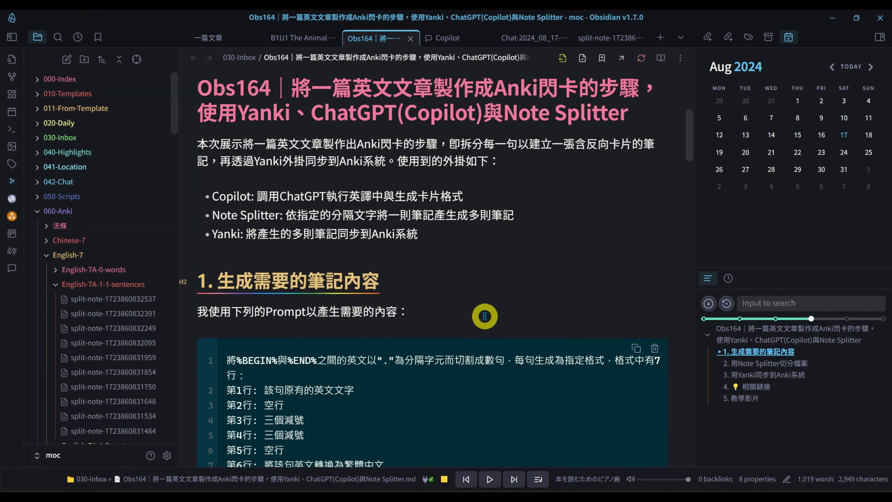